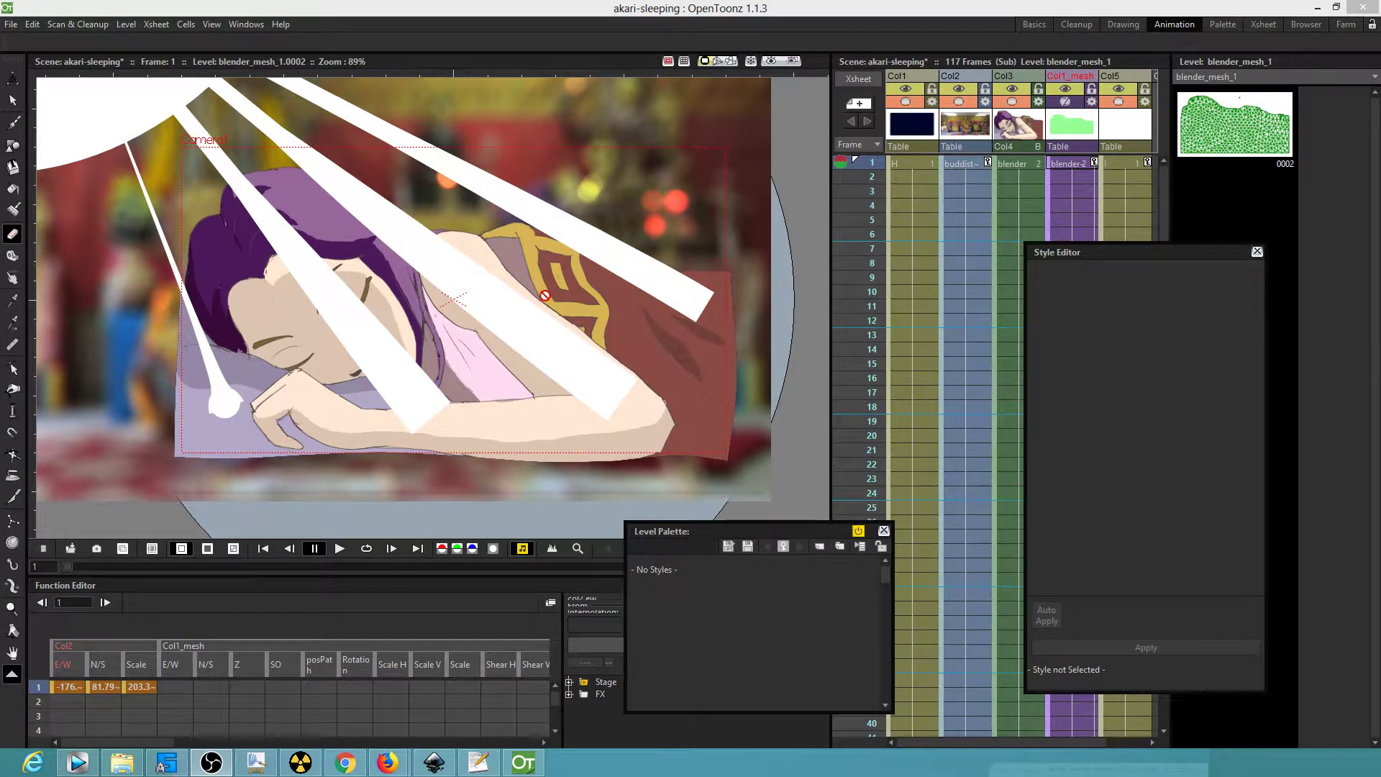
Step: Toggle the camera visibility of the light-ray, shrine and dark blue background columns off and back on to inspect each layer
{"action": "left_click", "coordinate": [1118, 102]}
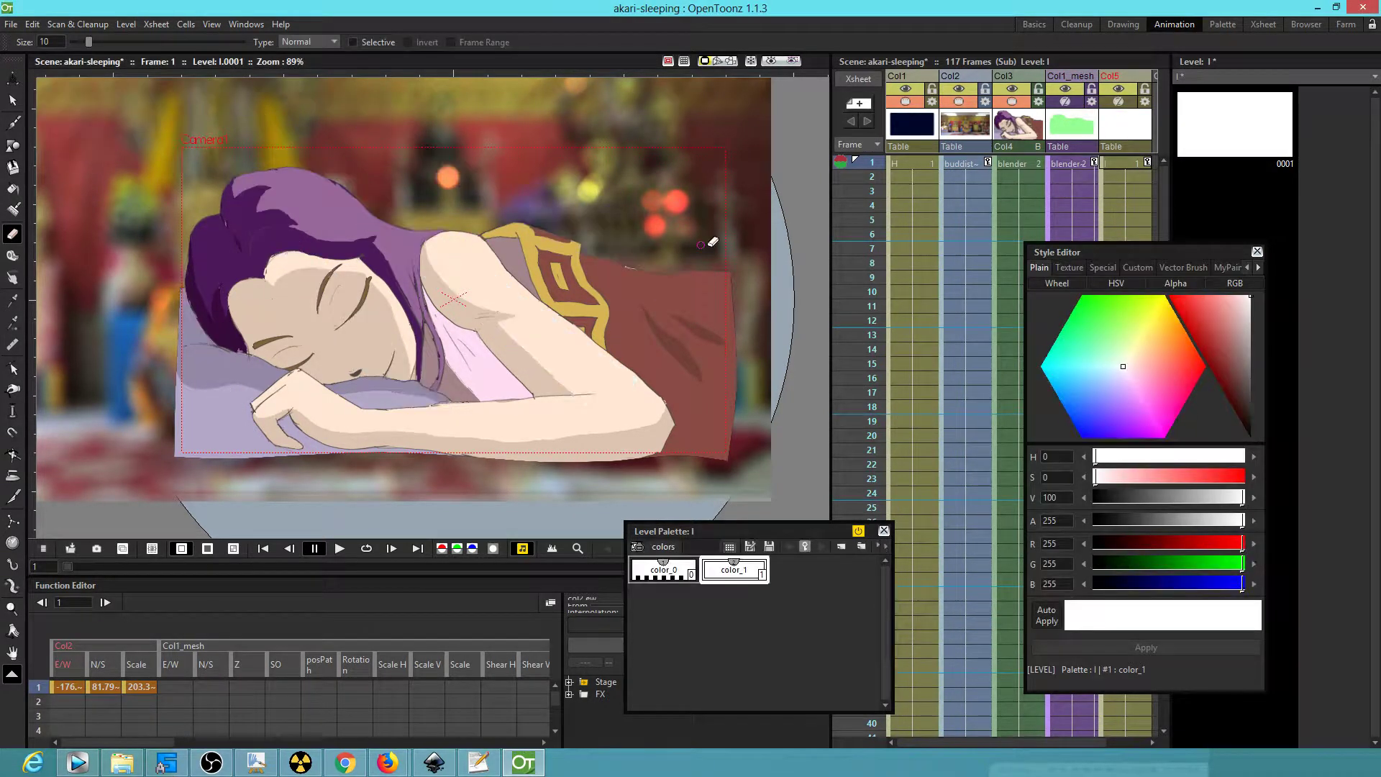
{"action": "left_click", "coordinate": [960, 102]}
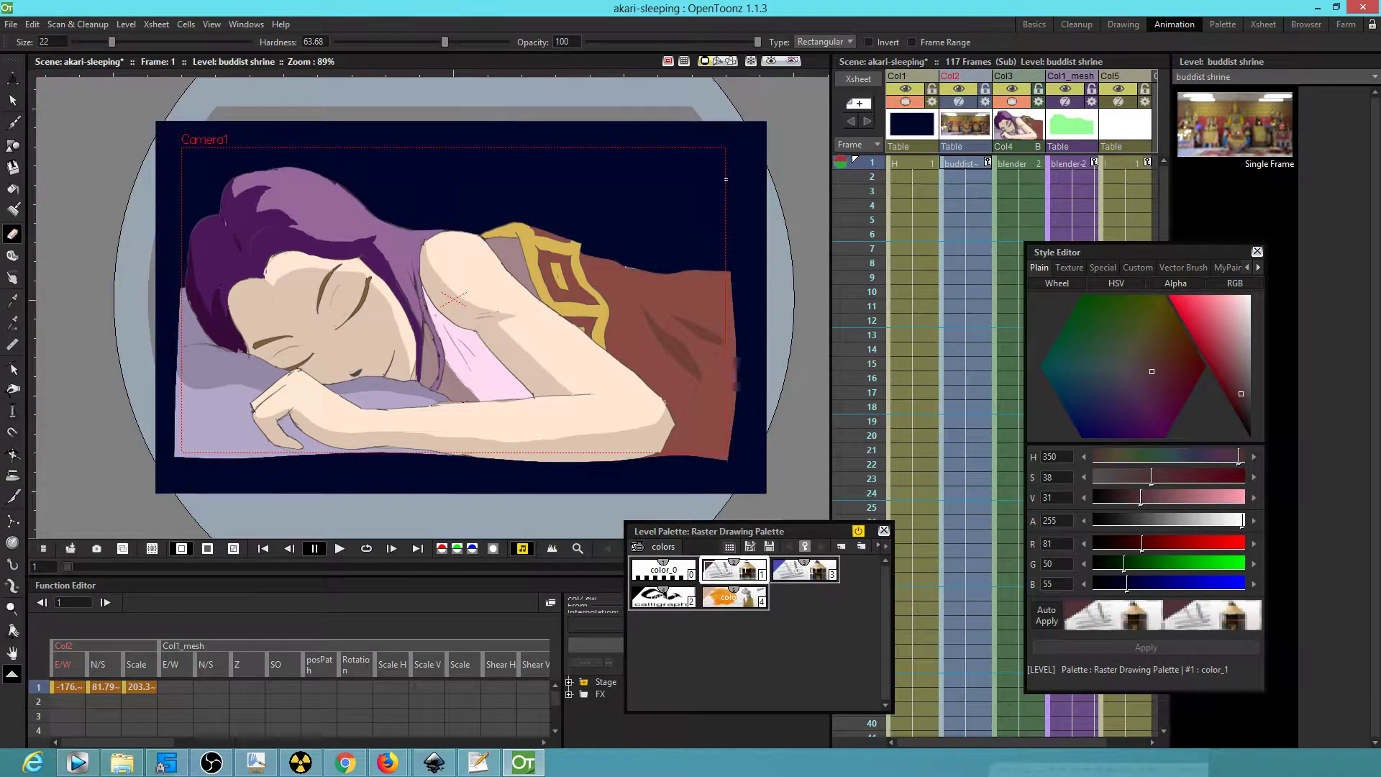
{"action": "left_click", "coordinate": [908, 102]}
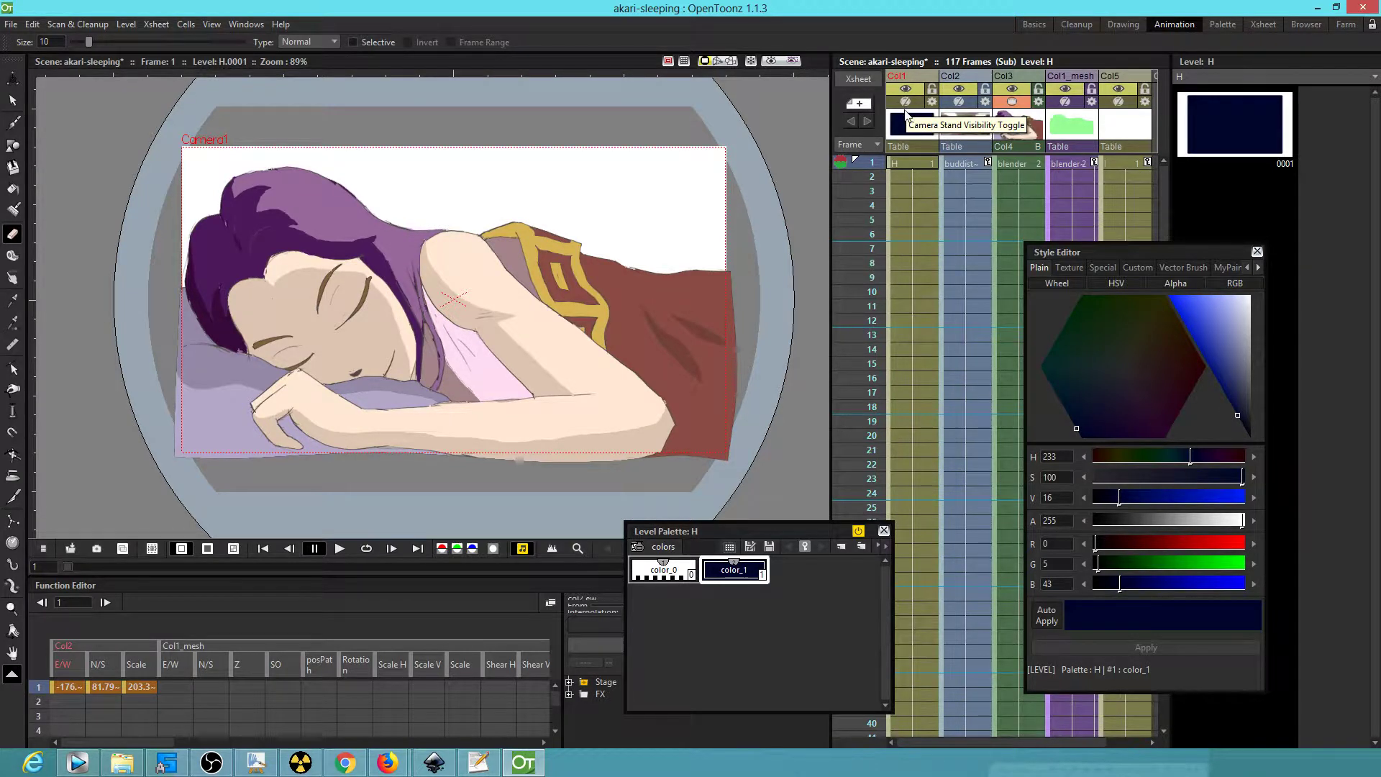
{"action": "left_click", "coordinate": [907, 102]}
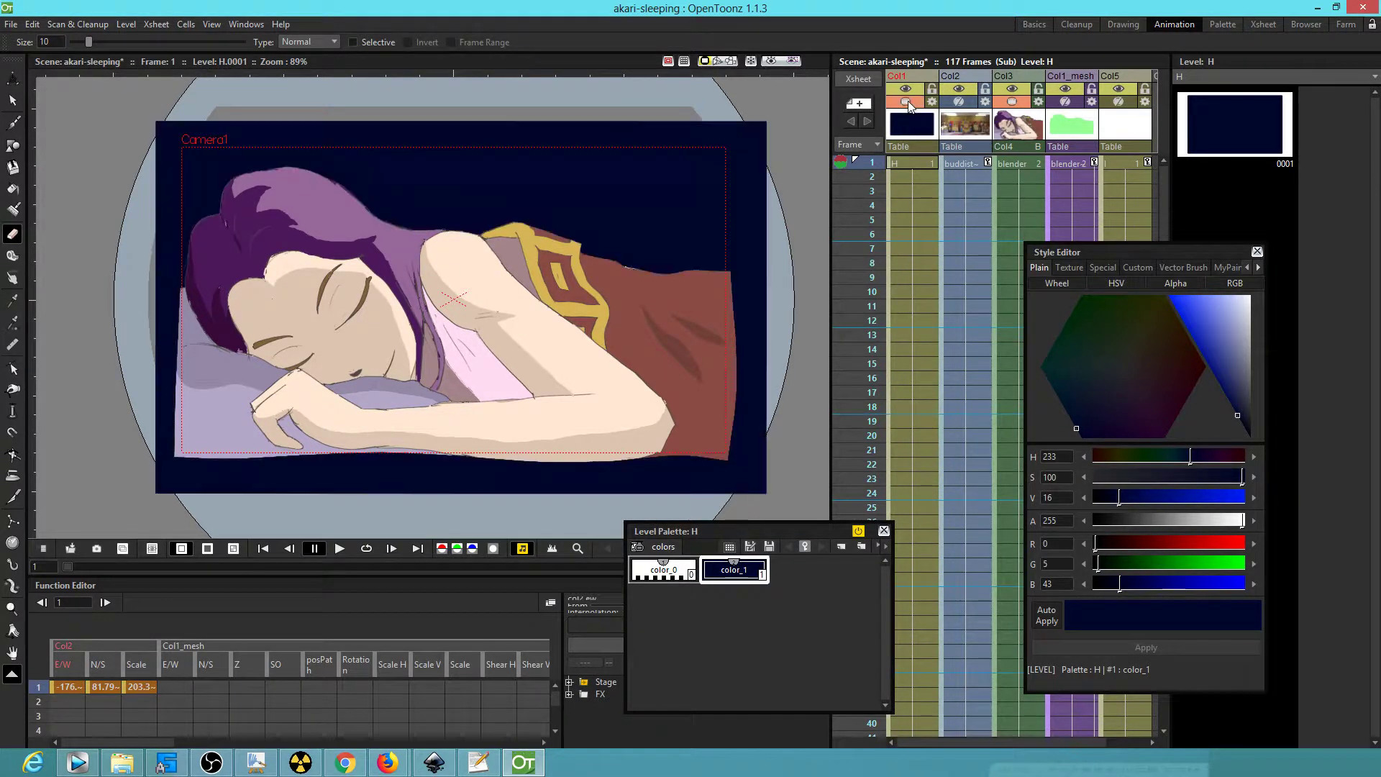
{"action": "left_click", "coordinate": [959, 103]}
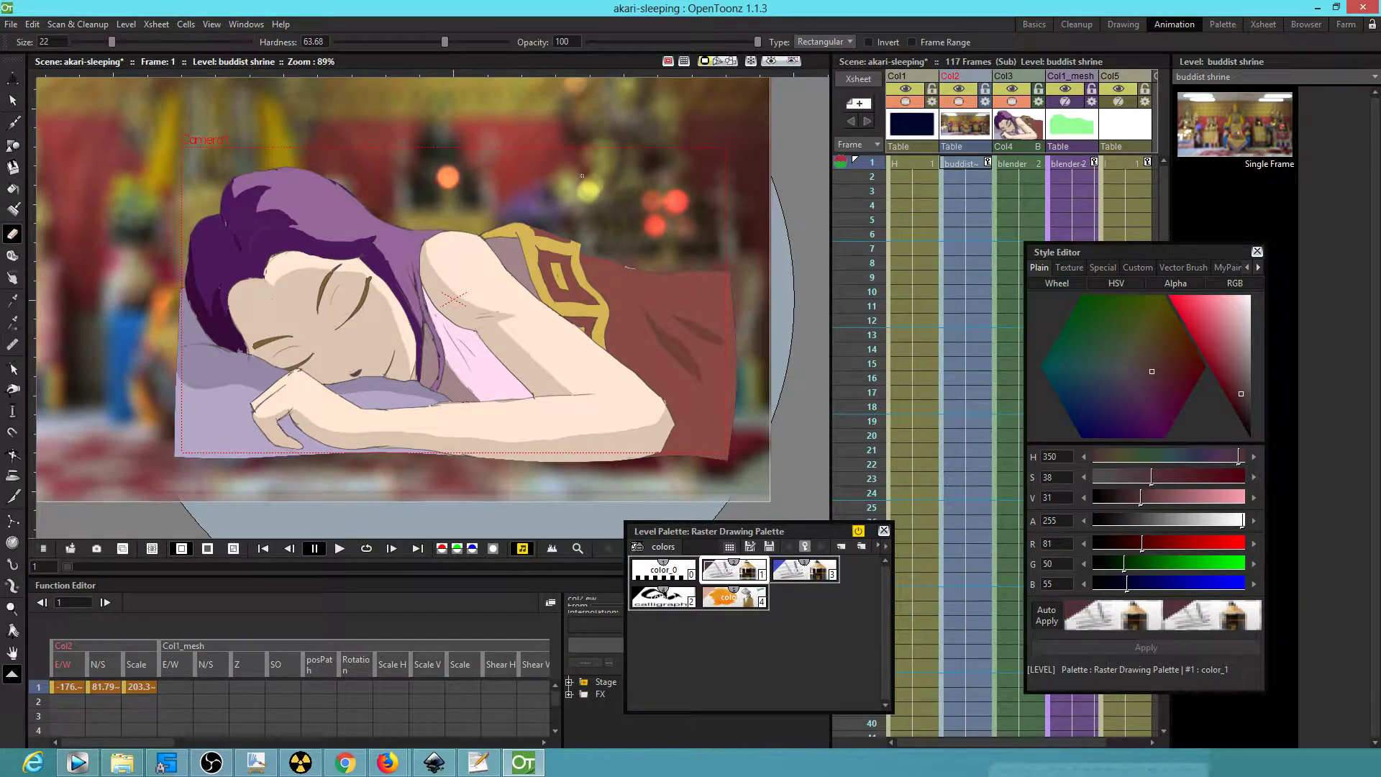
{"action": "left_click", "coordinate": [1119, 102]}
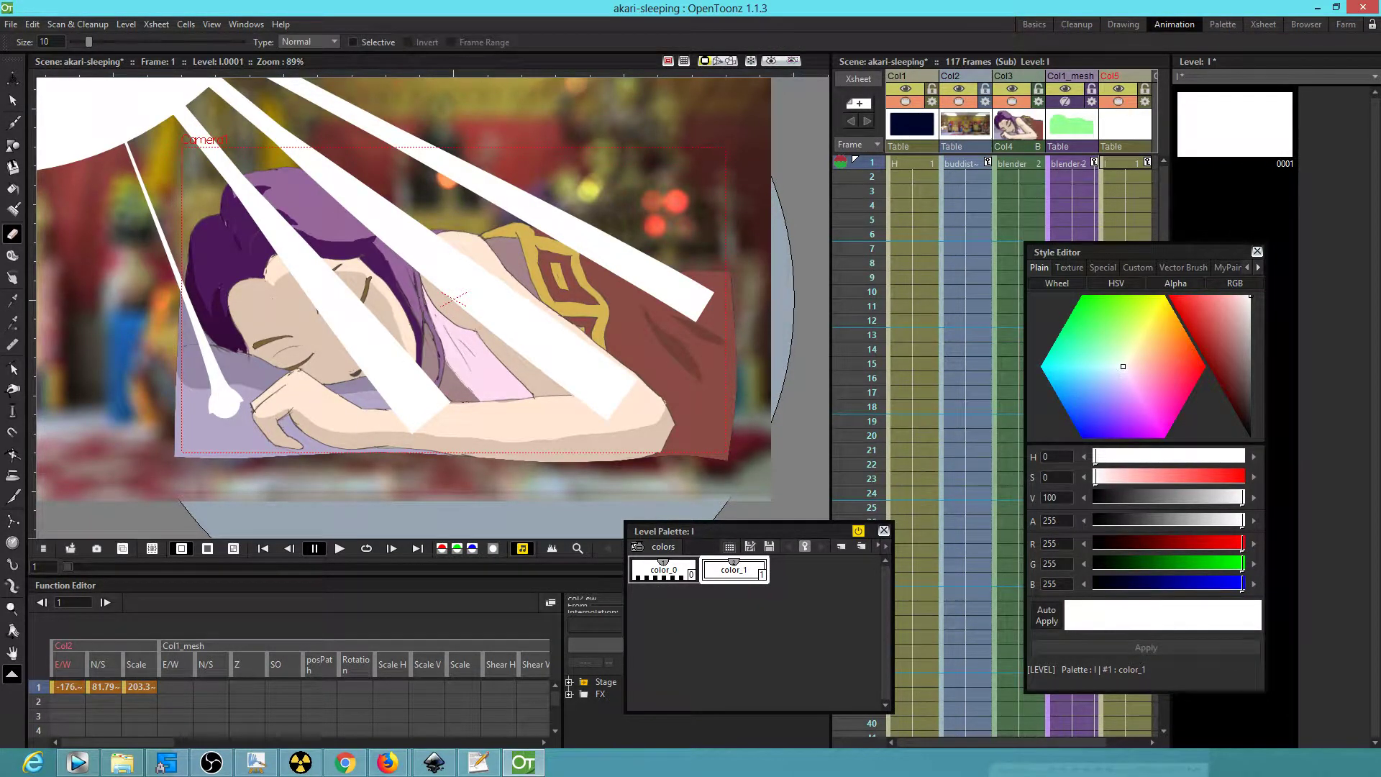
Step: Review the node connections in the FX Schematic, and check the composited scene in the viewer's preview with looped playback
{"action": "left_click_drag", "start_coordinate": [0, 0], "coordinate": [473, 118]}
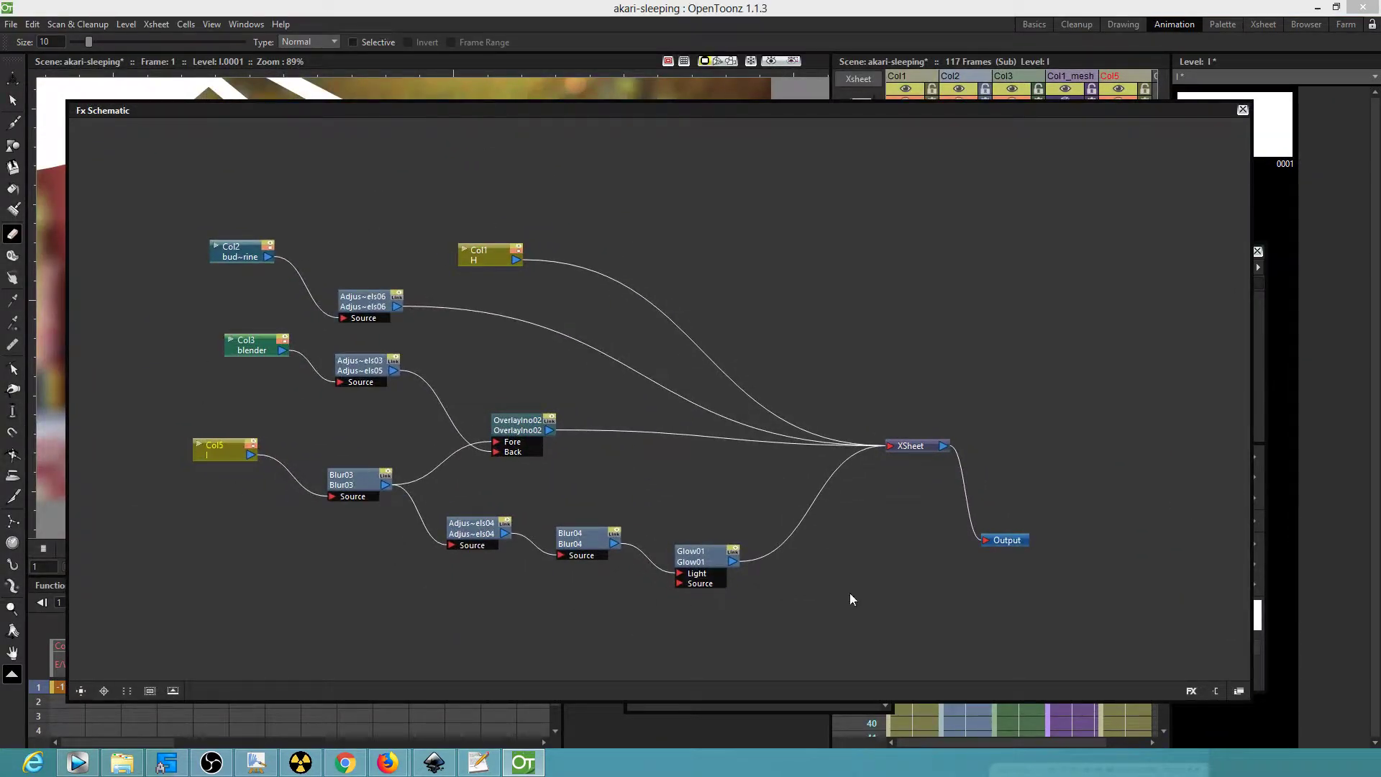
{"action": "left_click", "coordinate": [1242, 110]}
{"action": "left_click", "coordinate": [770, 62]}
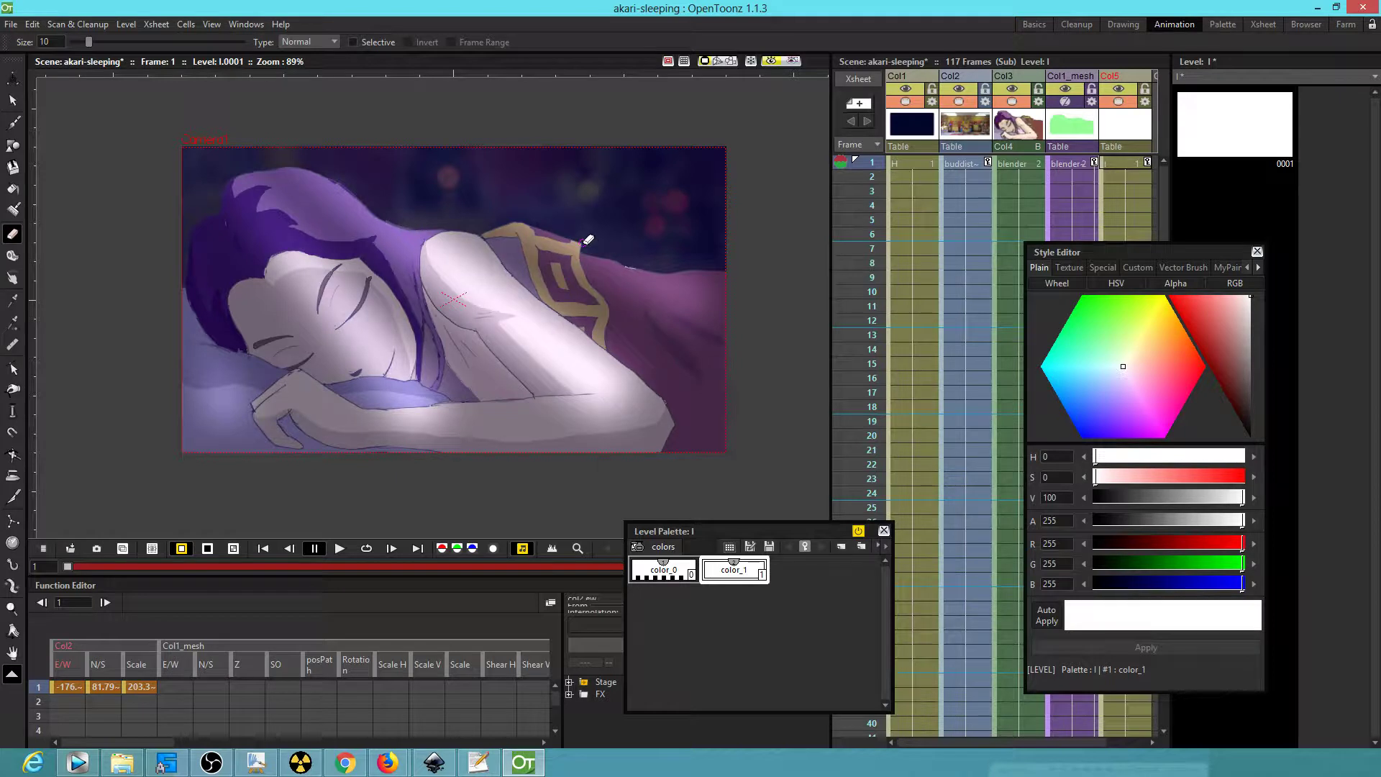
{"action": "scroll", "coordinate": [588, 240], "scroll_direction": "up", "scroll_amount": 1}
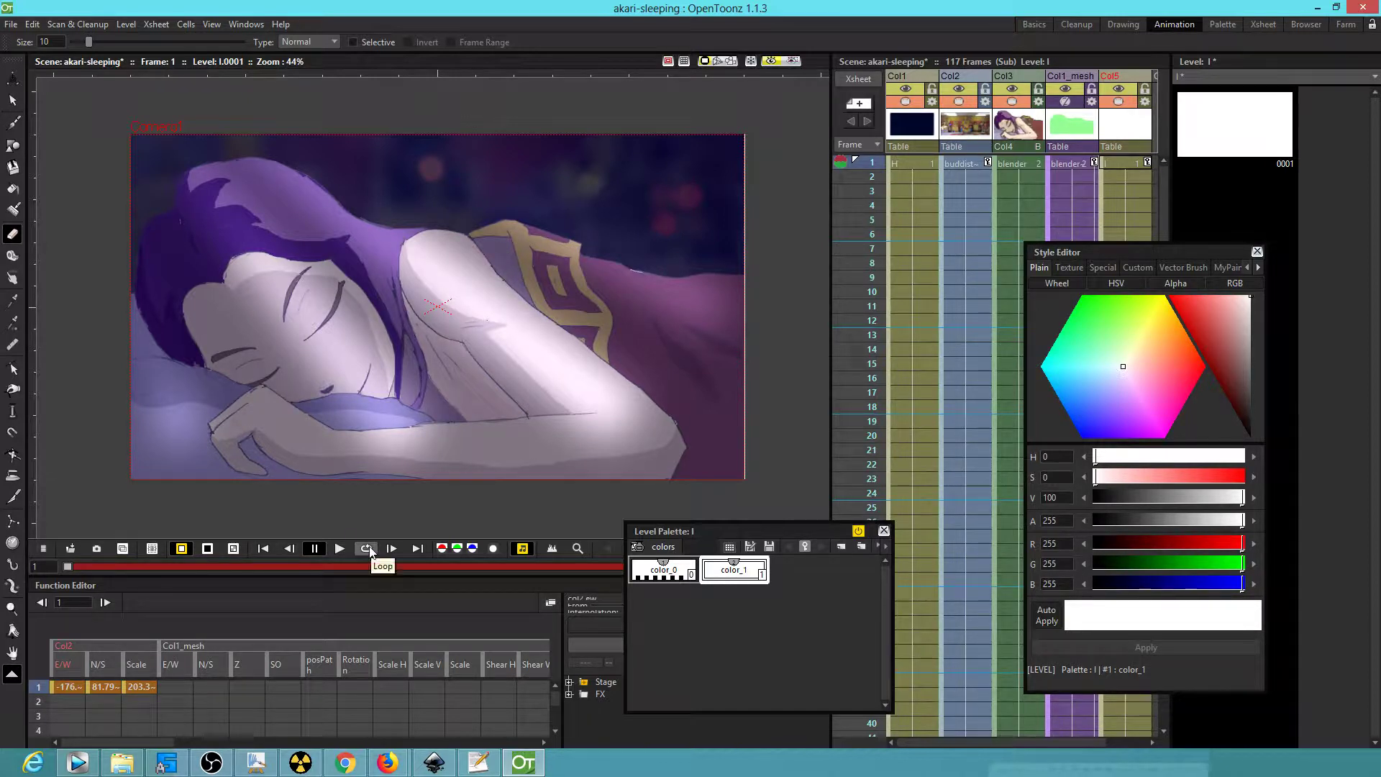
{"action": "left_click", "coordinate": [367, 549]}
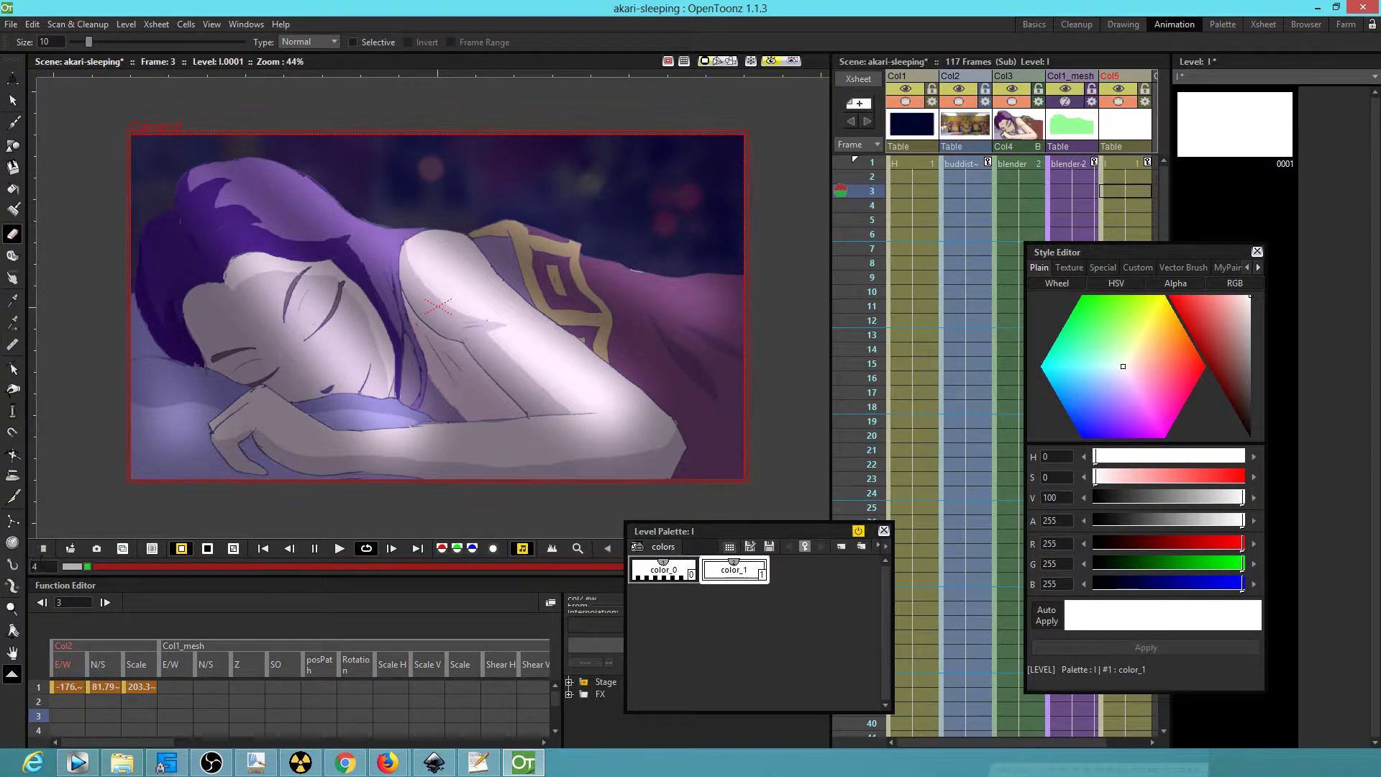
{"action": "left_click", "coordinate": [367, 548]}
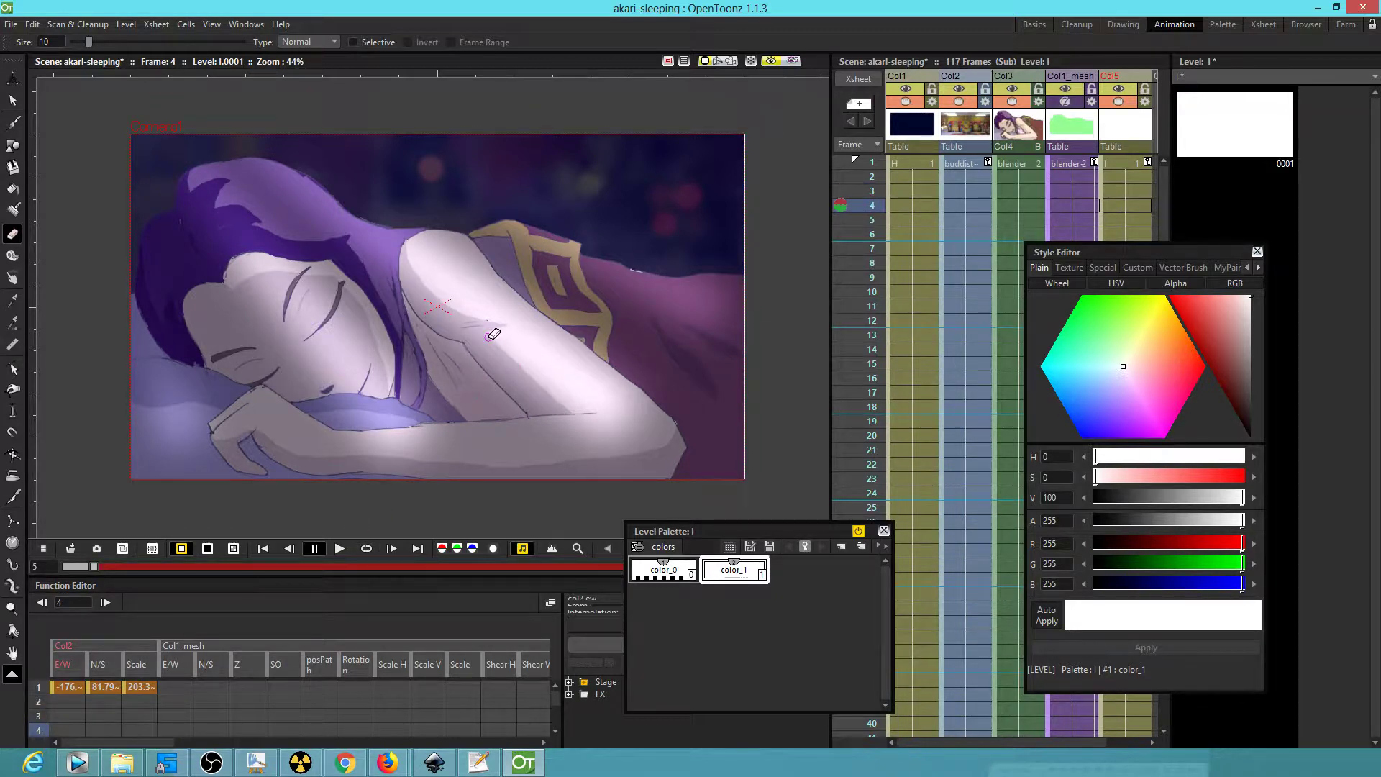
Step: Render a preview of the full scene, loop its playback and examine the lighting on the face and hand up close
{"action": "key", "text": "ctrl+r"}
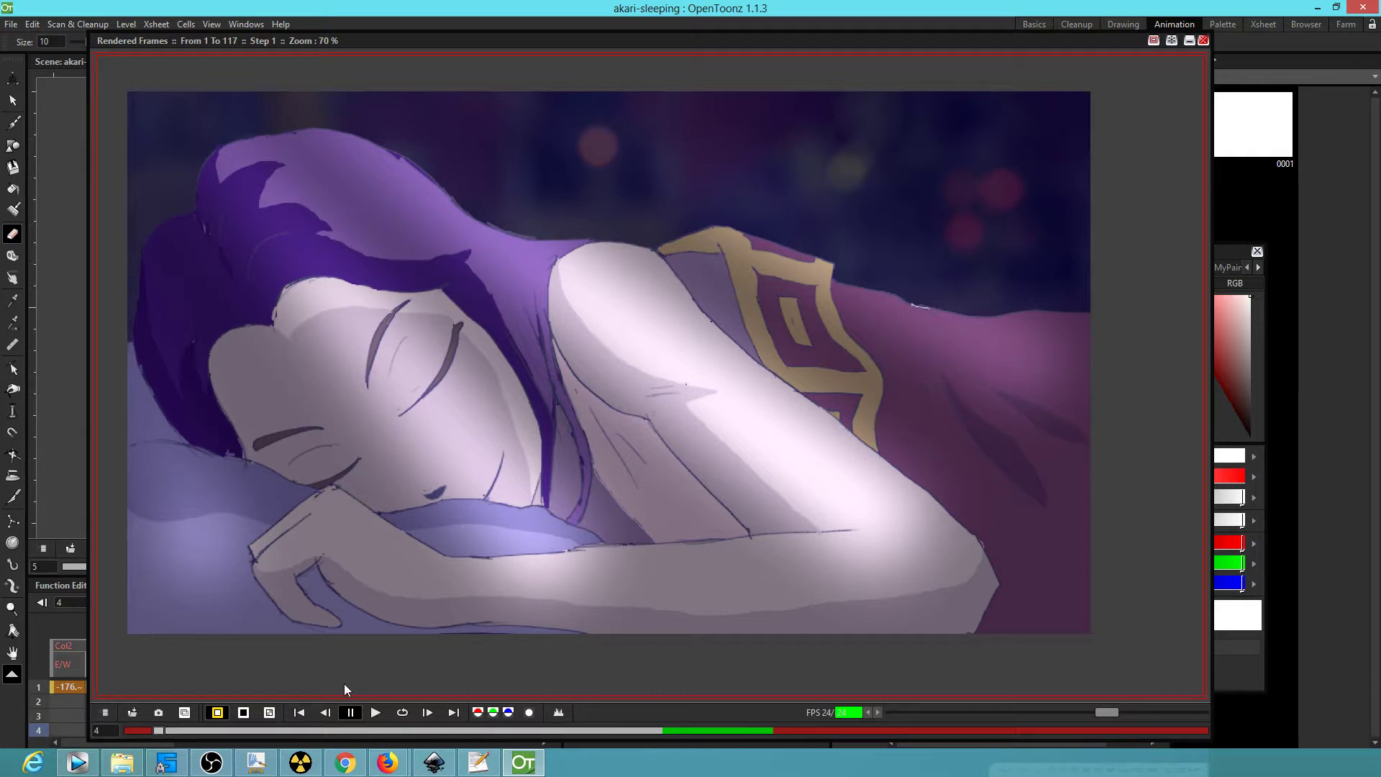
{"action": "left_click", "coordinate": [402, 713]}
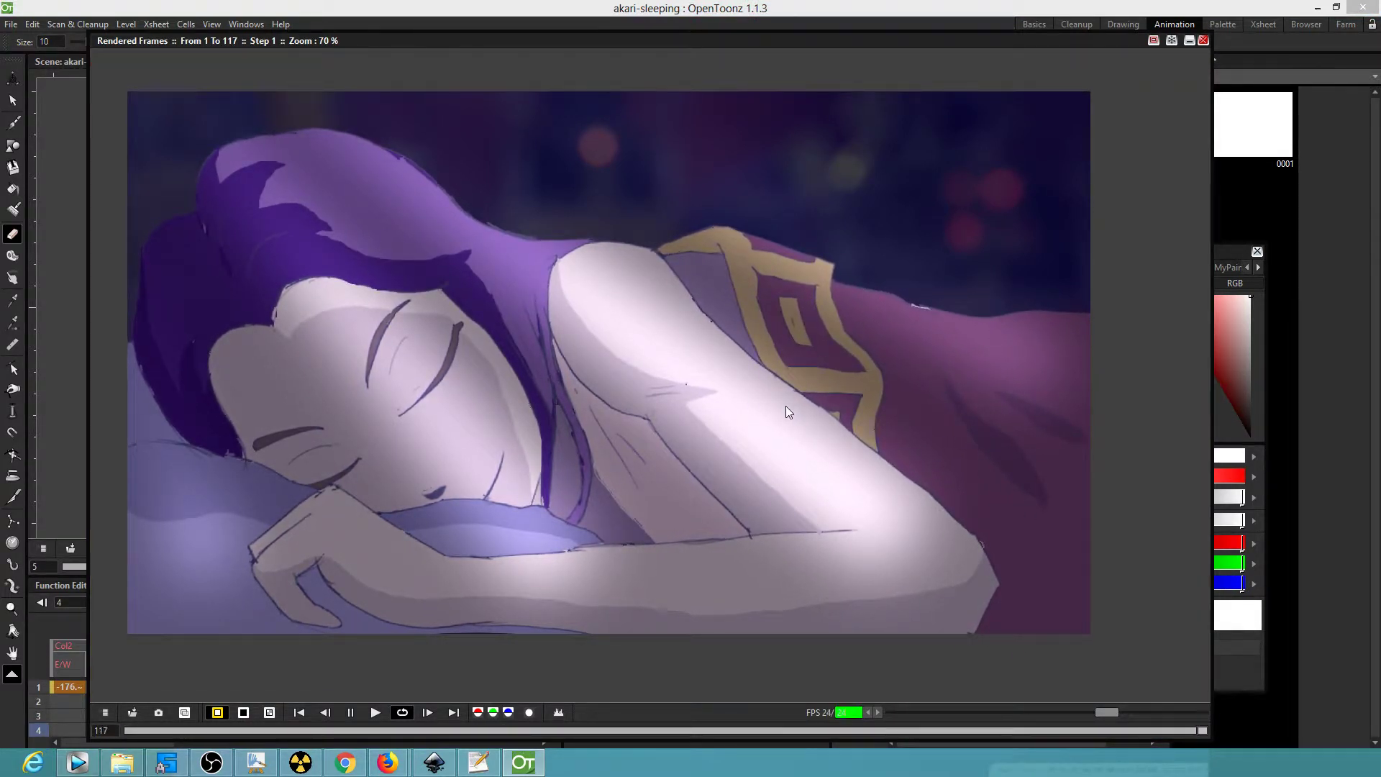
{"action": "scroll", "coordinate": [810, 408], "scroll_direction": "down", "scroll_amount": 1}
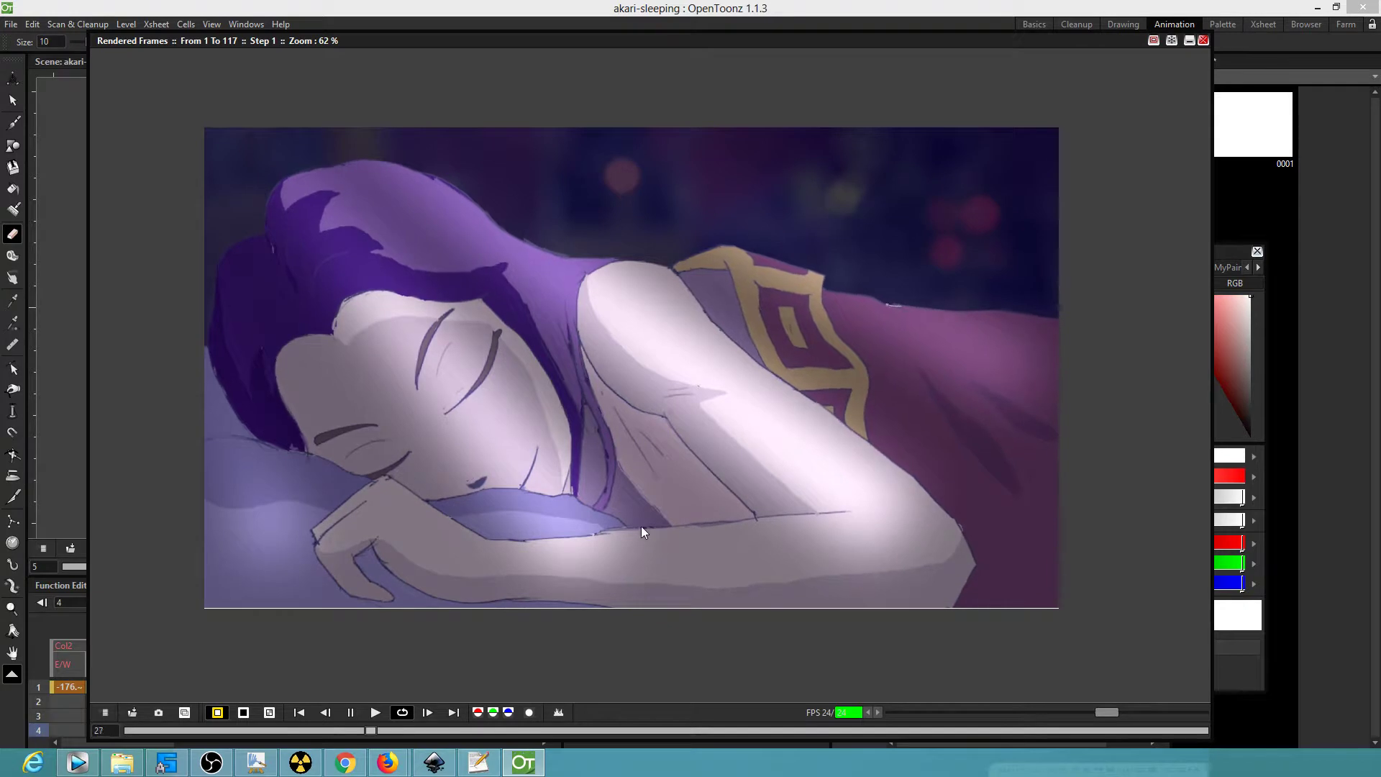
{"action": "scroll", "coordinate": [636, 520], "scroll_direction": "up", "scroll_amount": 3}
{"action": "scroll", "coordinate": [636, 520], "scroll_direction": "up", "scroll_amount": 3}
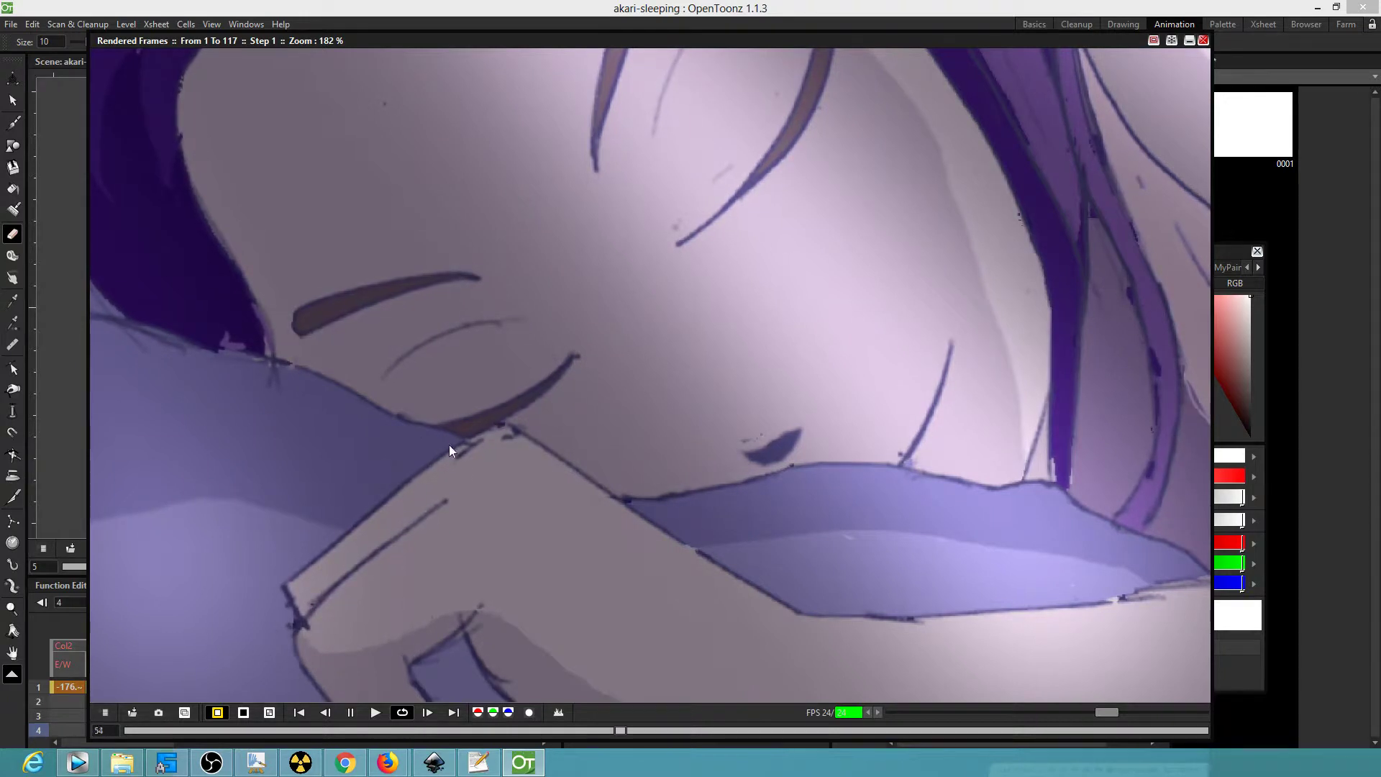
{"action": "scroll", "coordinate": [695, 515], "scroll_direction": "down", "scroll_amount": 5}
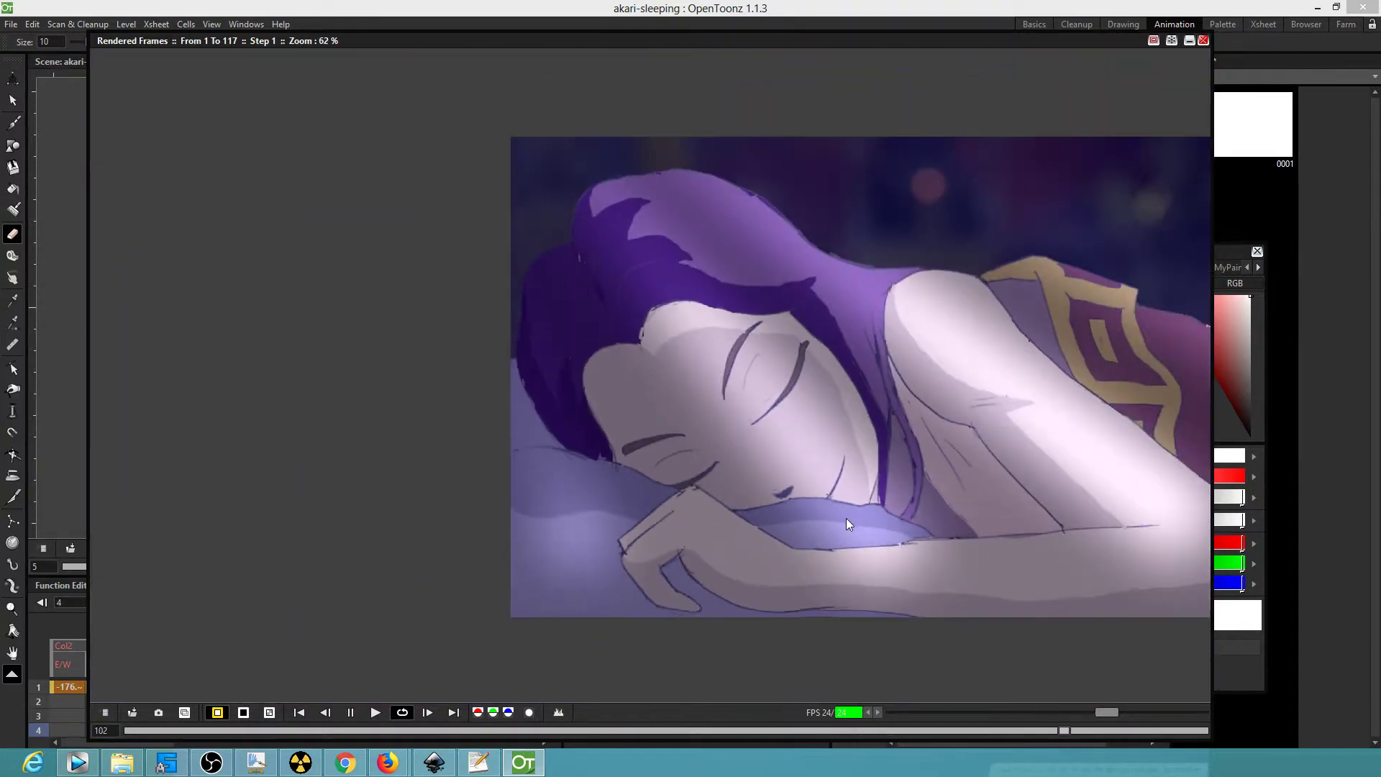
{"action": "left_click_drag", "start_coordinate": [1011, 520], "coordinate": [640, 510]}
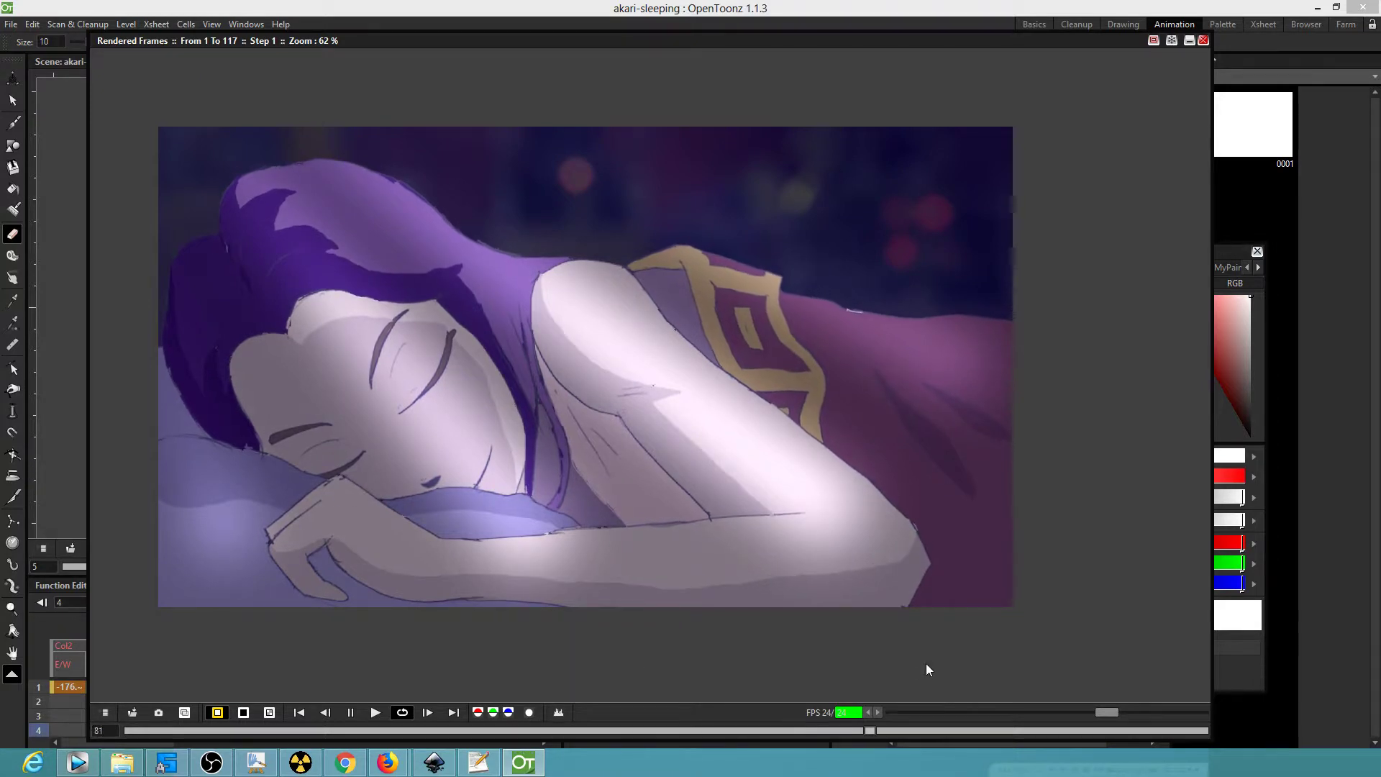
{"action": "left_click", "coordinate": [1203, 40]}
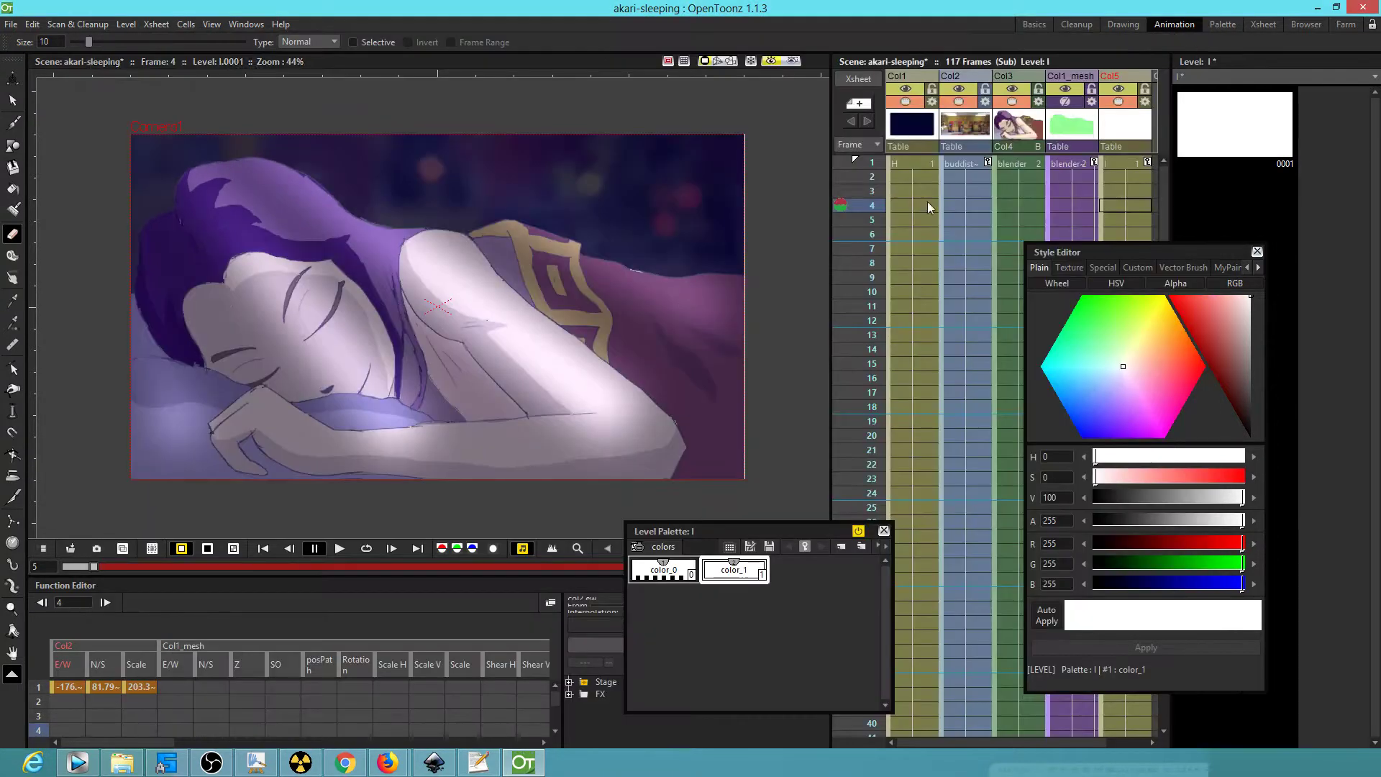
Step: Rotate the light-ray column Col5 to about -12° at frame 1 with the Animate tool, viewing the scene without the preview
{"action": "left_click", "coordinate": [1004, 165]}
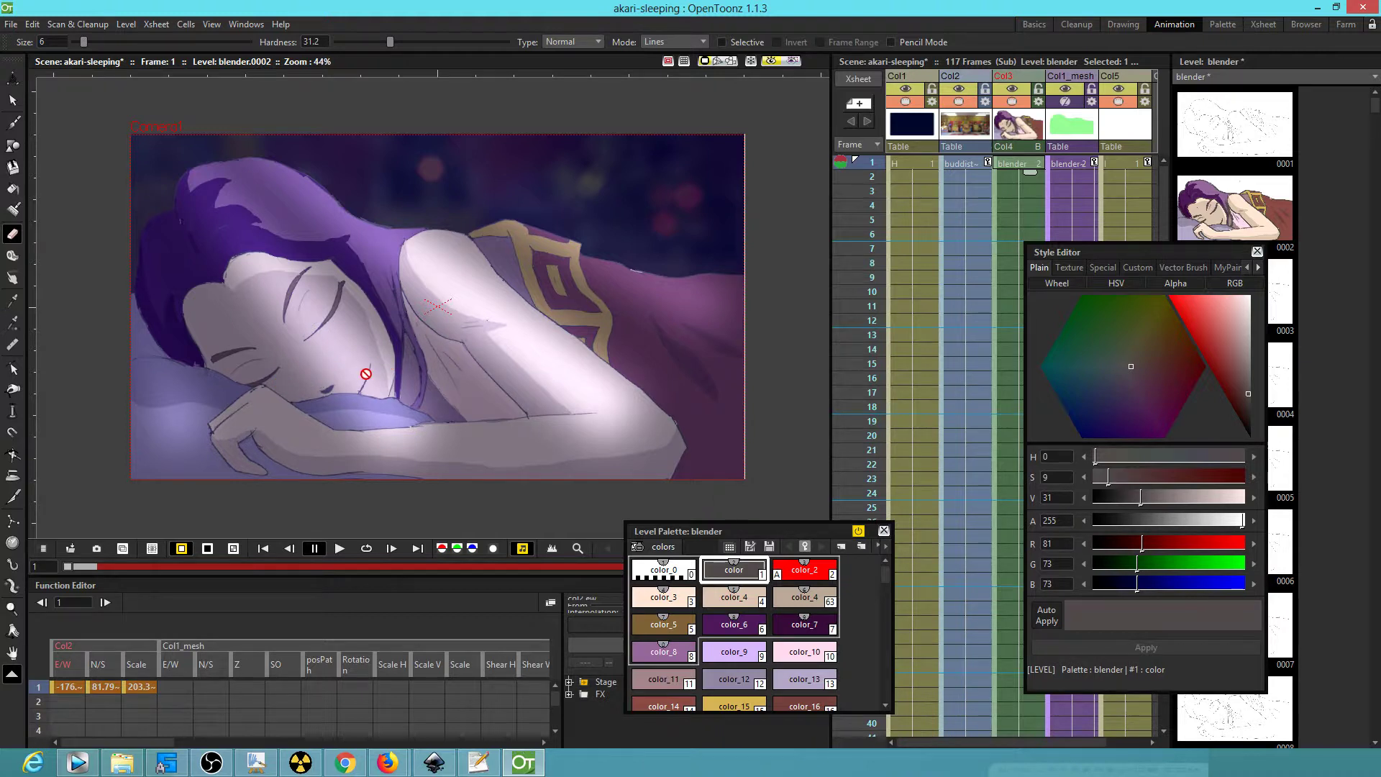
{"action": "scroll", "coordinate": [366, 374], "scroll_direction": "down", "scroll_amount": 1}
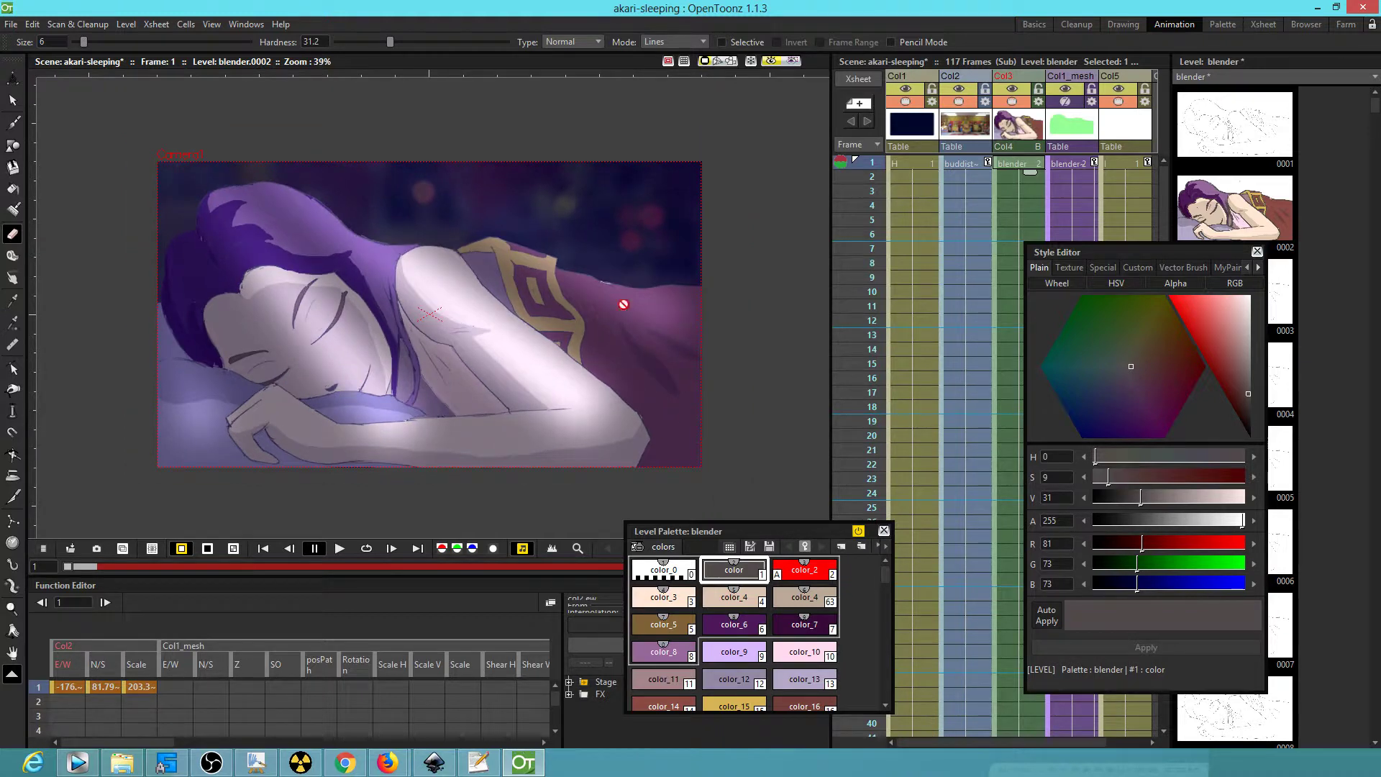
{"action": "left_click", "coordinate": [771, 62]}
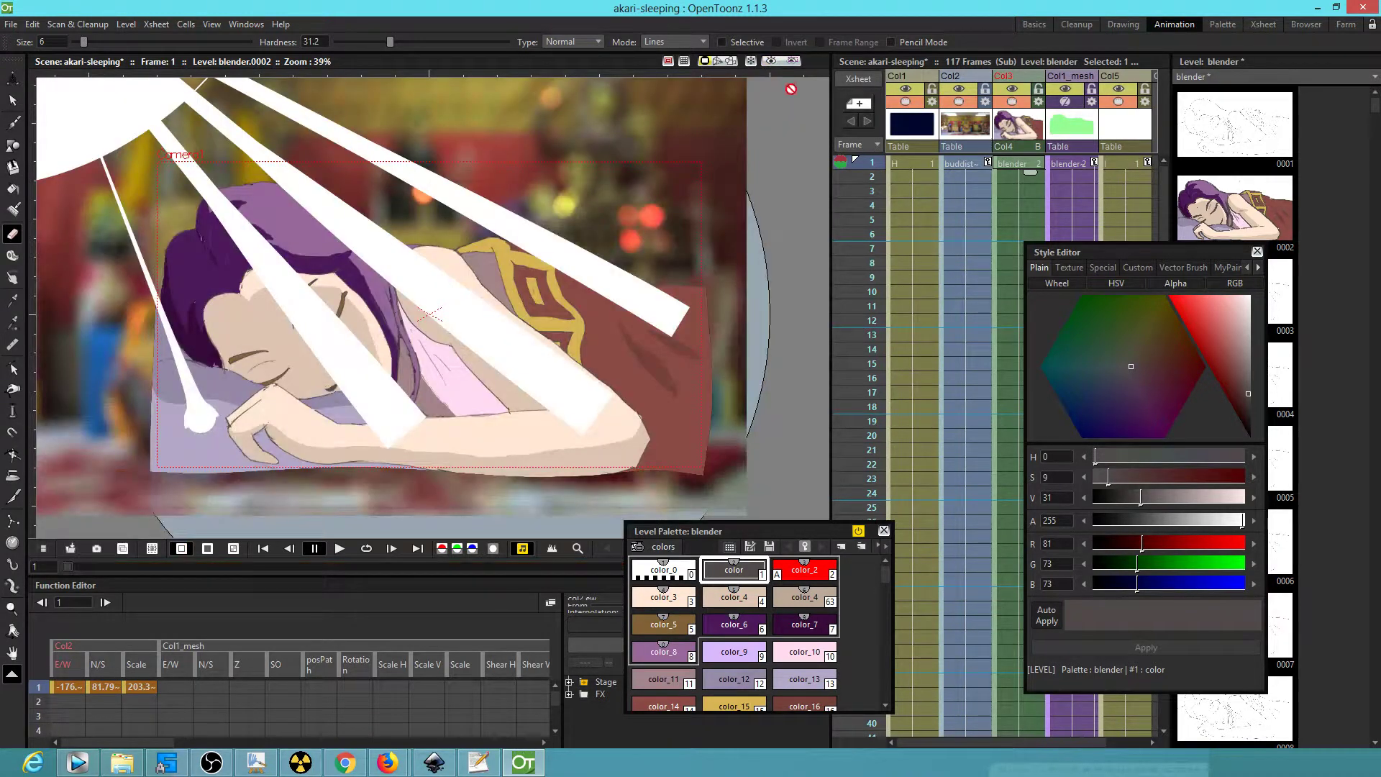
{"action": "left_click", "coordinate": [1123, 159]}
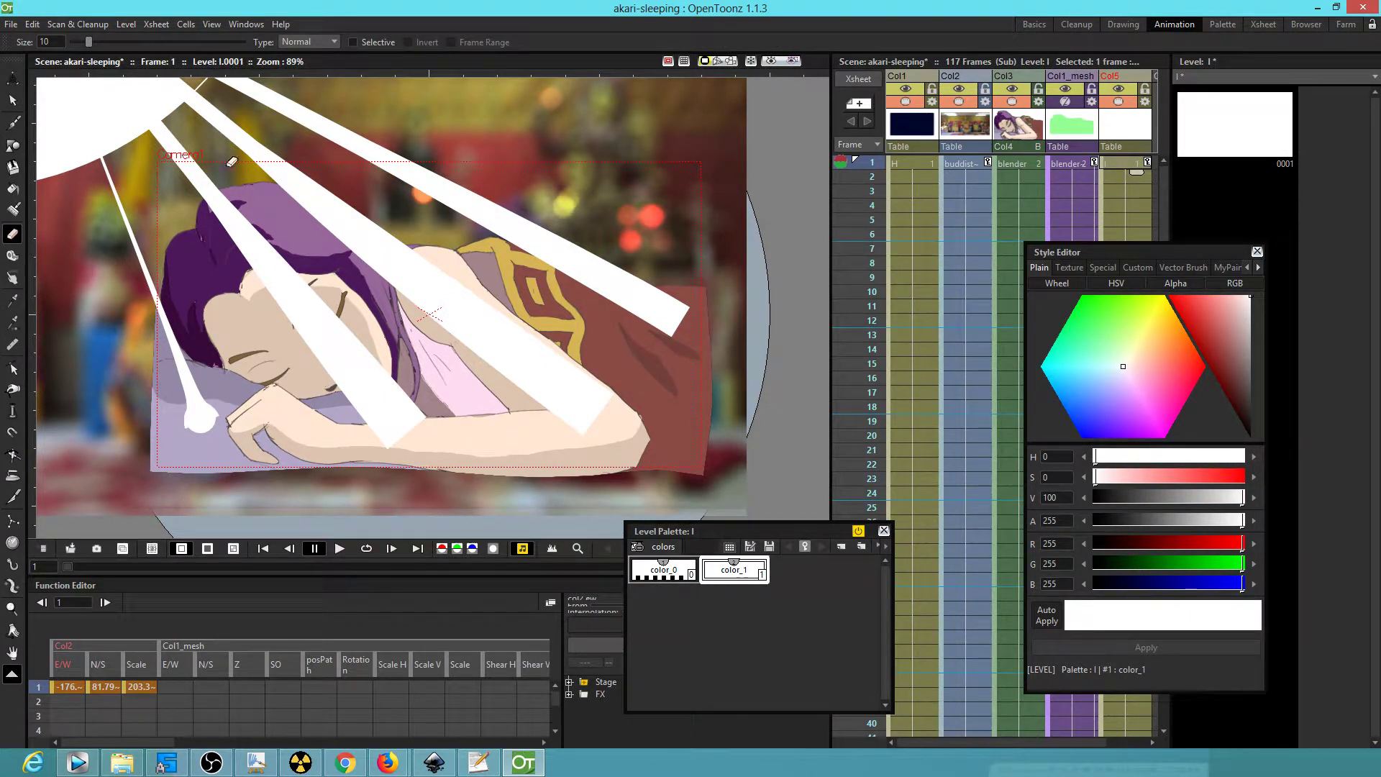
{"action": "left_click", "coordinate": [13, 101]}
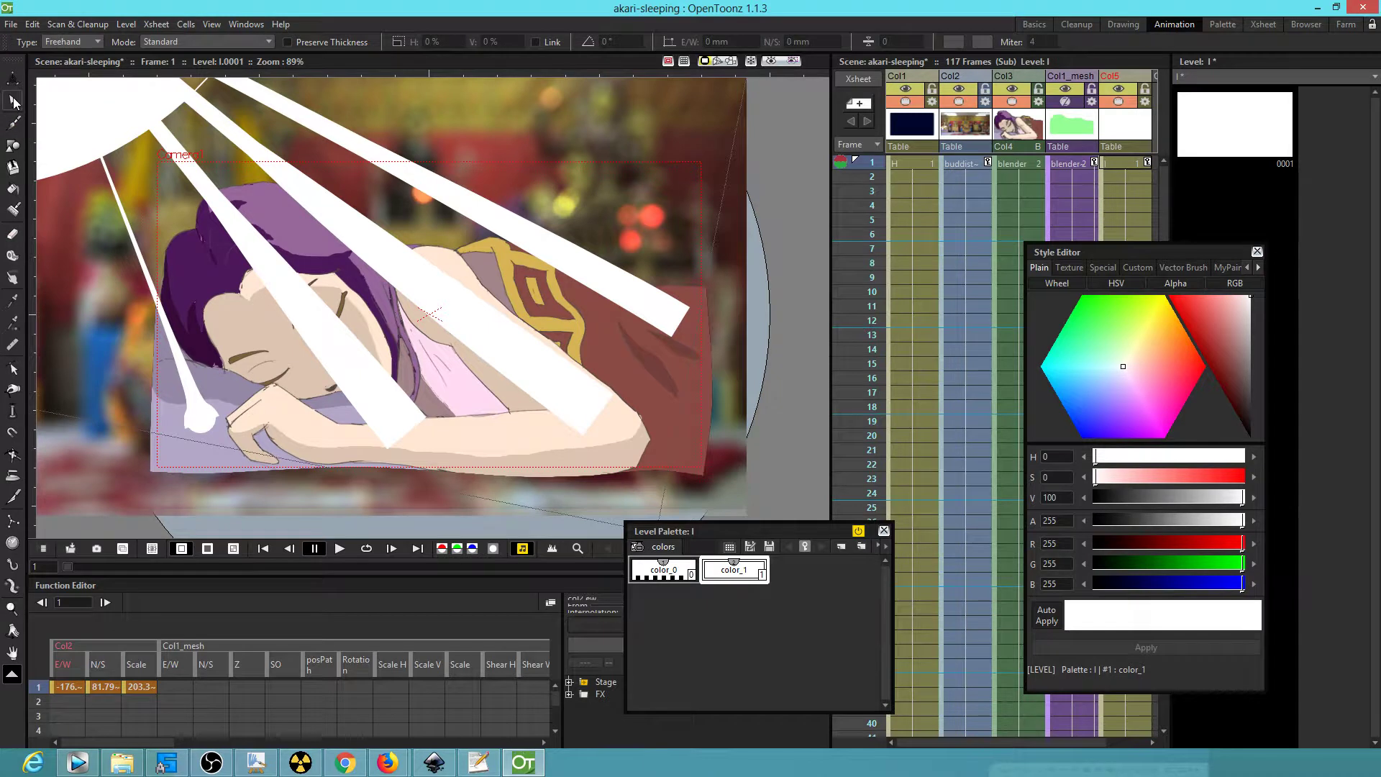
{"action": "left_click", "coordinate": [12, 77]}
{"action": "mouse_move", "coordinate": [121, 112]}
{"action": "left_mouse_down"}
{"action": "mouse_move", "coordinate": [128, 96]}
{"action": "mouse_move", "coordinate": [123, 124]}
{"action": "left_mouse_up"}
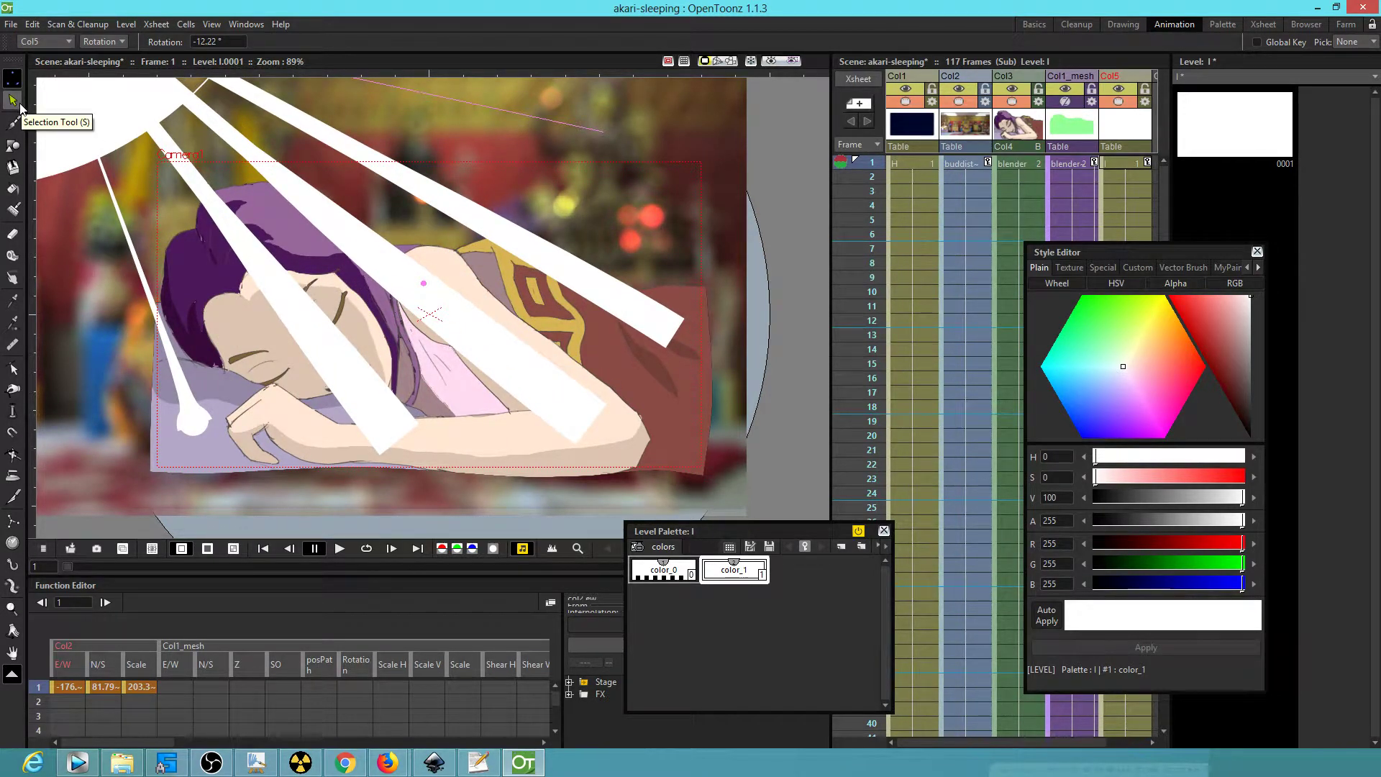
Step: Adjust the end control point of the wide ray crossing the shoulder and arm, checking the light in the preview
{"action": "key", "text": "s"}
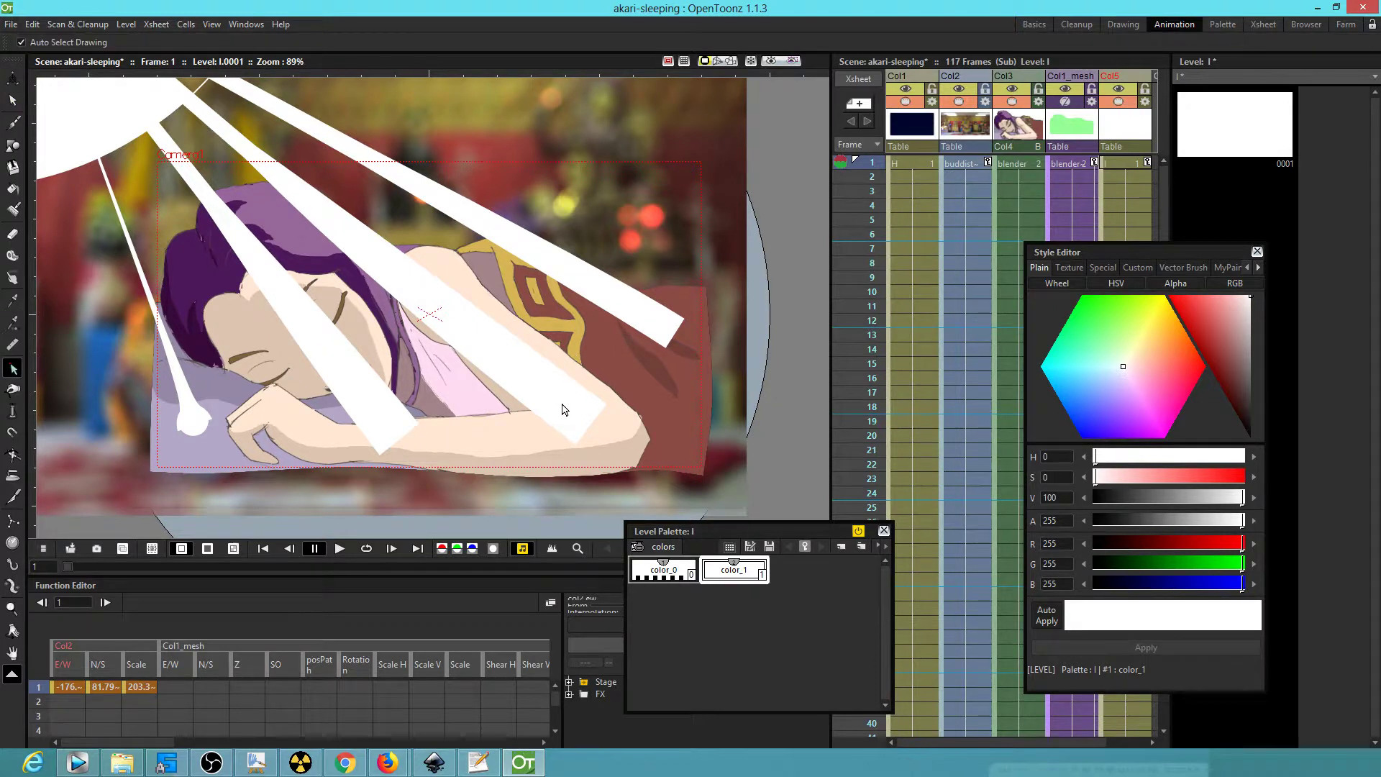
{"action": "left_click", "coordinate": [563, 405]}
{"action": "left_click_drag", "start_coordinate": [591, 428], "coordinate": [596, 431]}
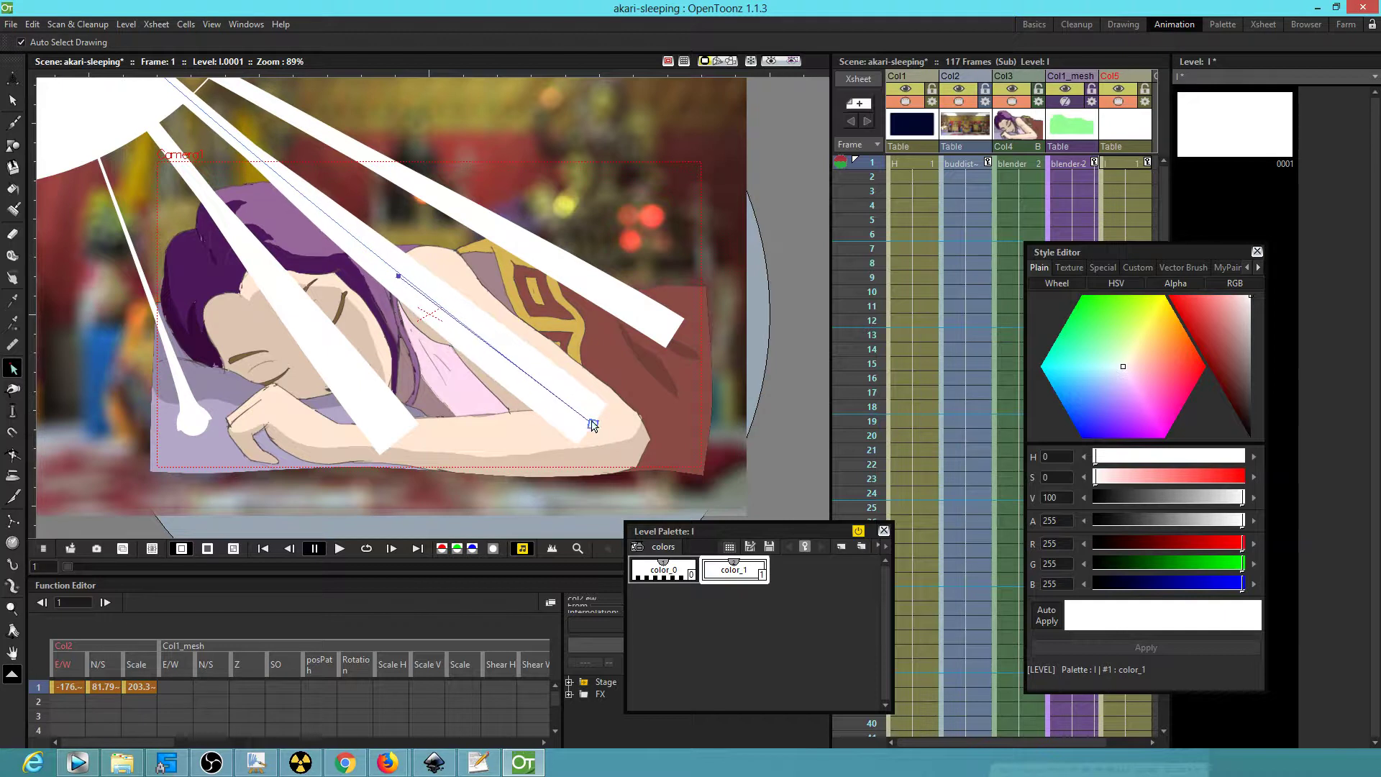
{"action": "left_click", "coordinate": [771, 62]}
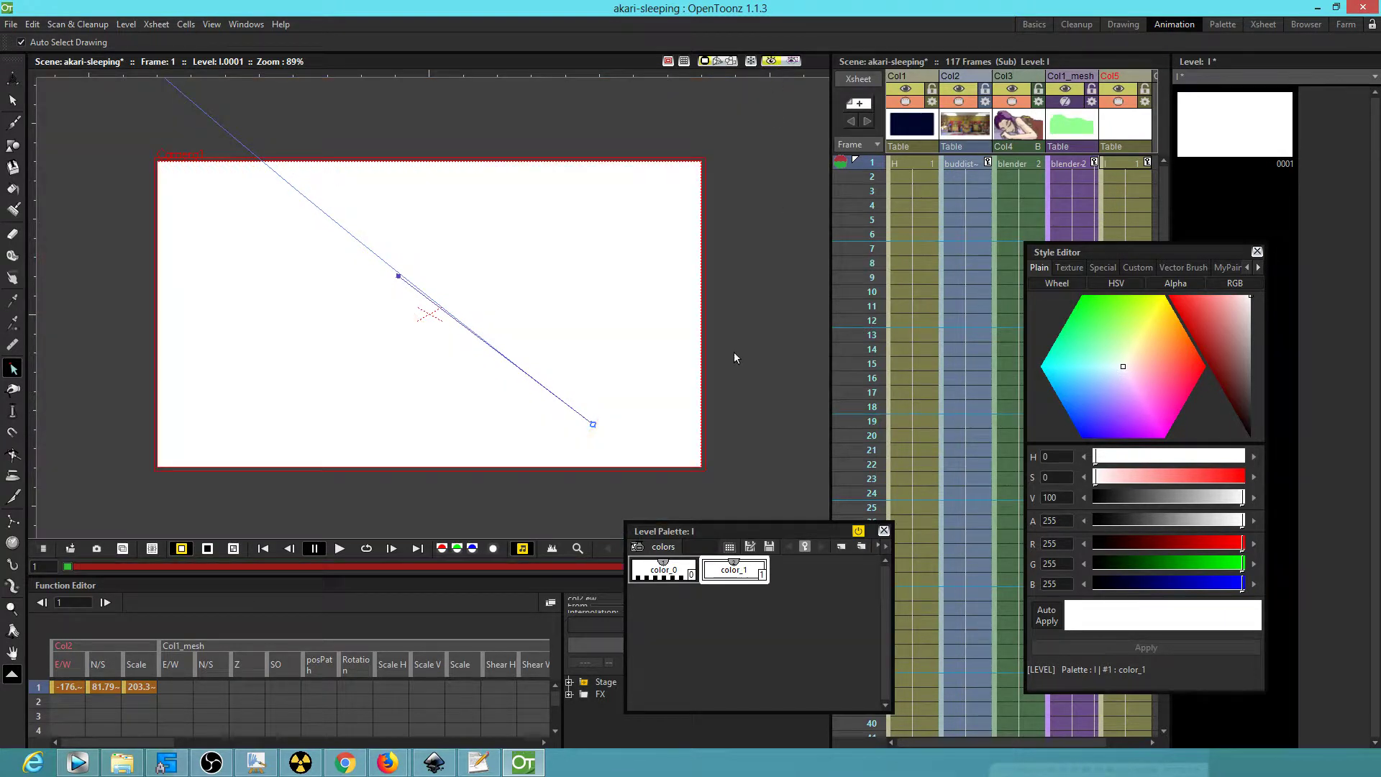
{"action": "left_click_drag", "start_coordinate": [594, 429], "coordinate": [564, 425]}
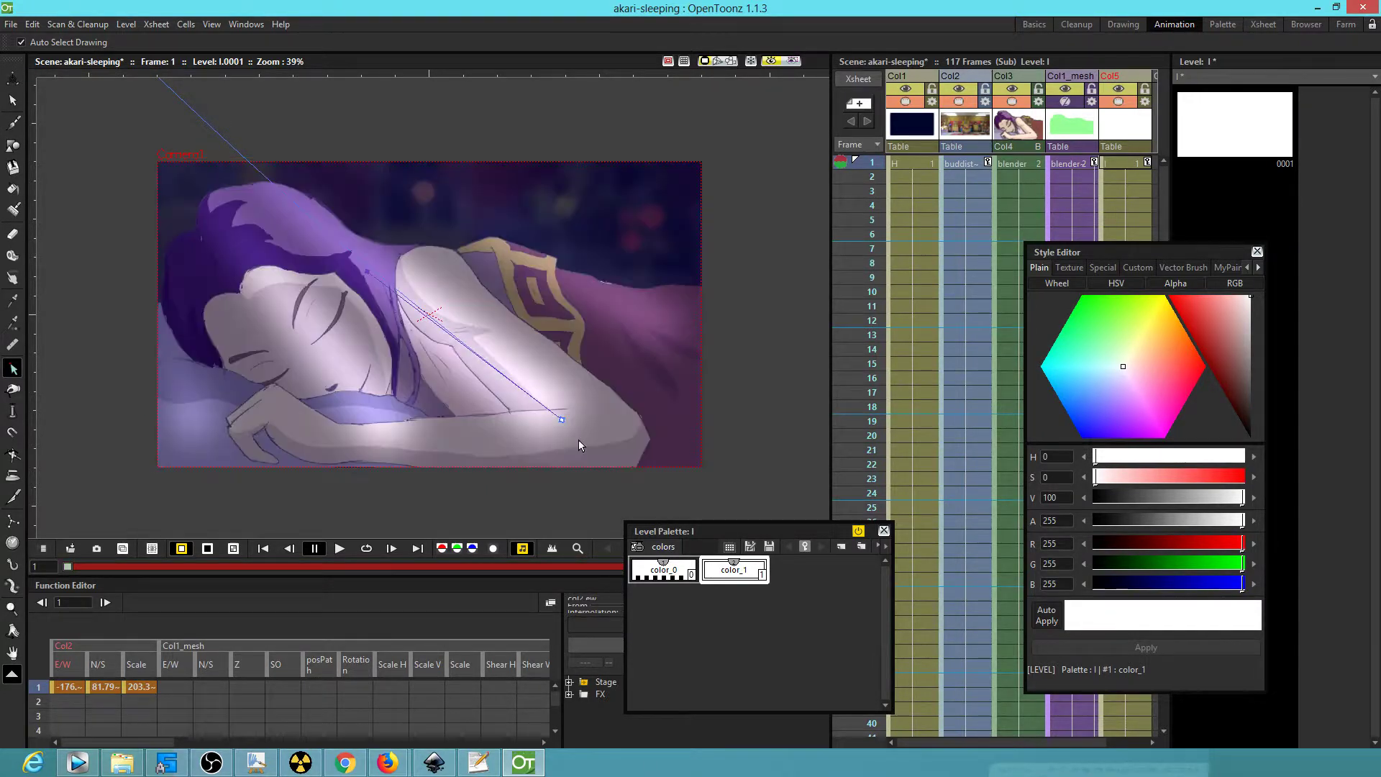
{"action": "left_click_drag", "start_coordinate": [562, 419], "coordinate": [575, 419]}
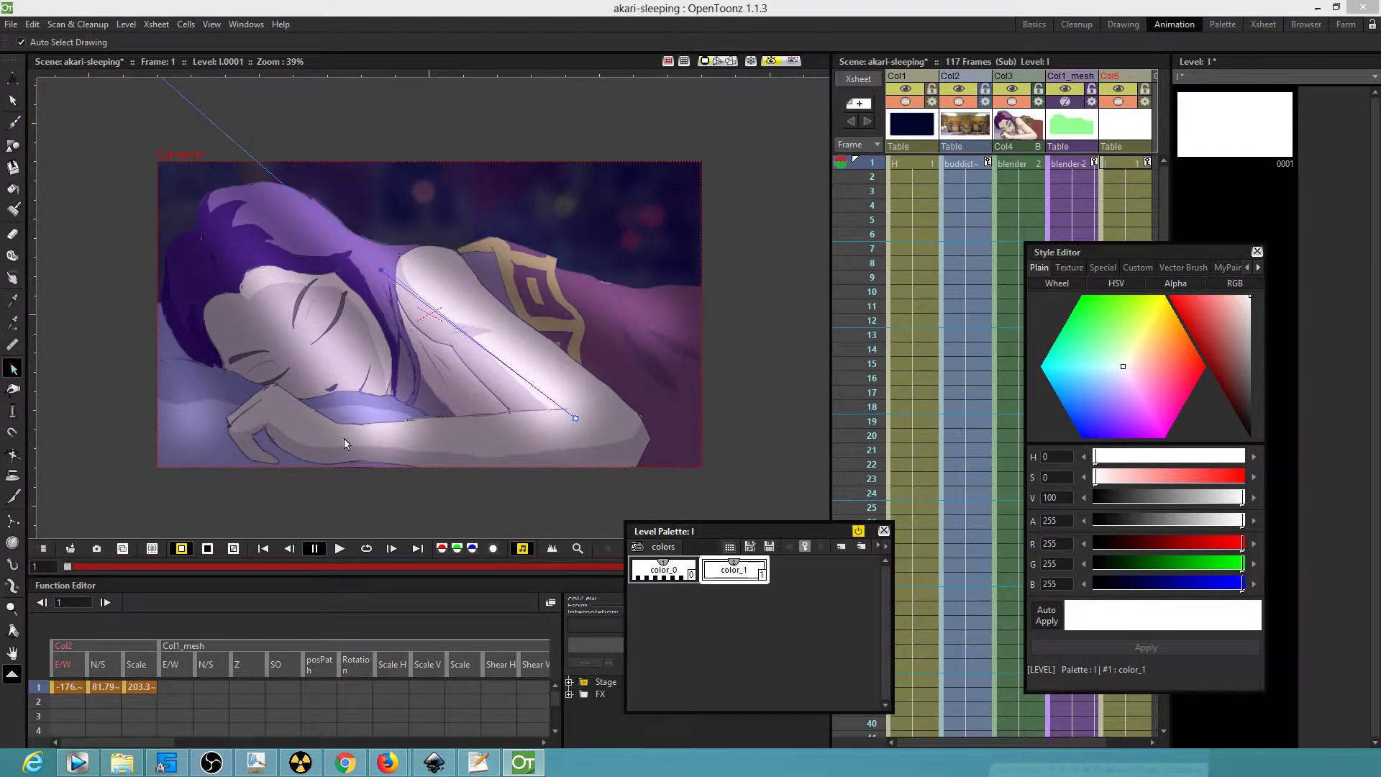
Step: Reposition the end control point of the ray crossing the face near the forearm, and return to the unrendered view
{"action": "left_click", "coordinate": [379, 423]}
{"action": "left_click_drag", "start_coordinate": [396, 440], "coordinate": [387, 430]}
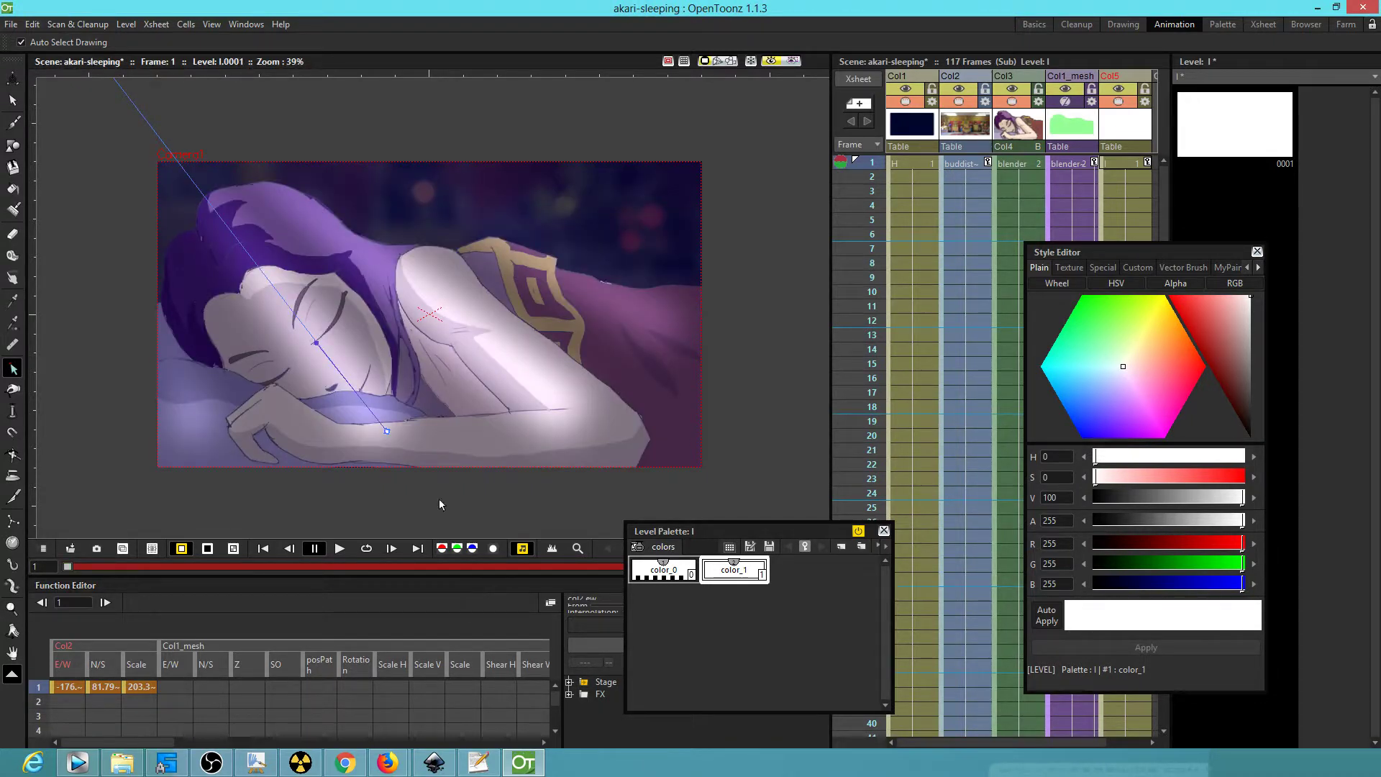
{"action": "left_click_drag", "start_coordinate": [387, 432], "coordinate": [395, 433]}
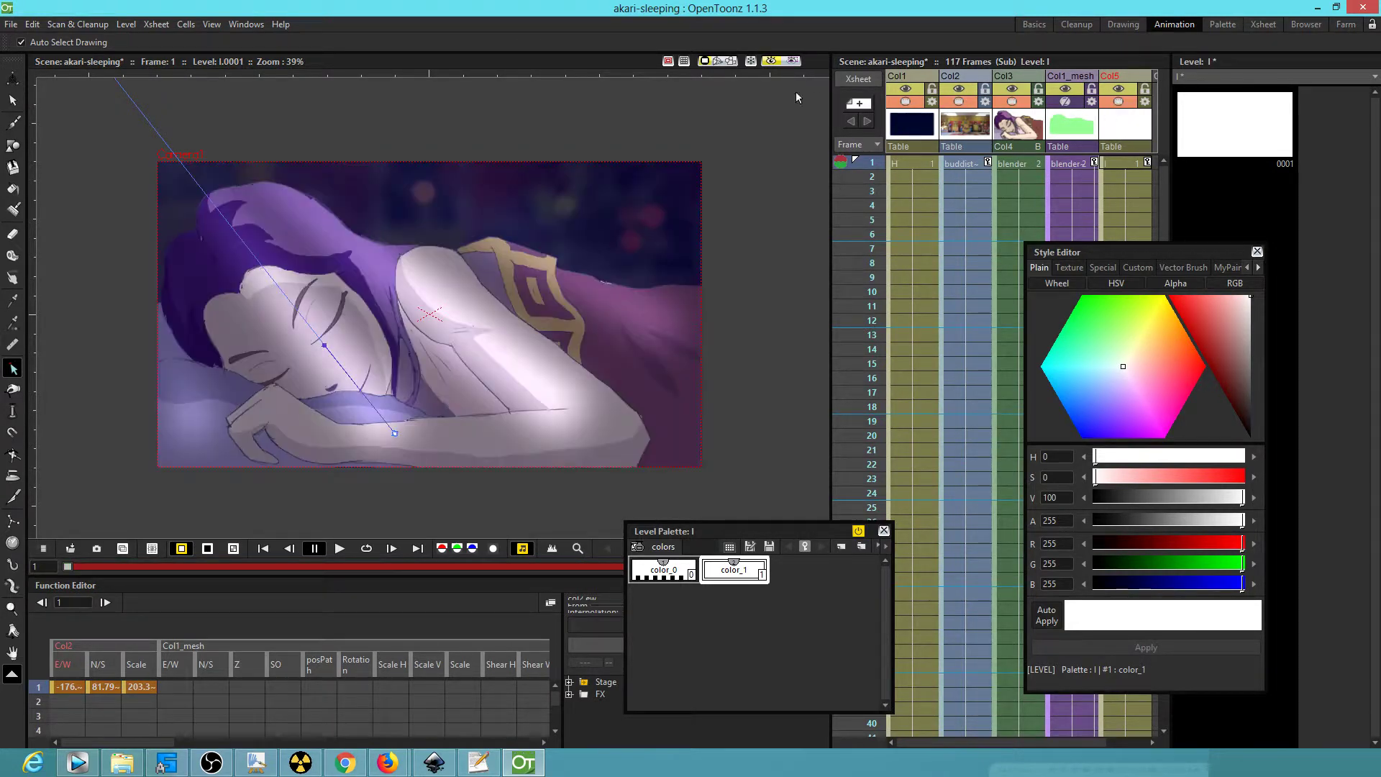
{"action": "left_click", "coordinate": [772, 61]}
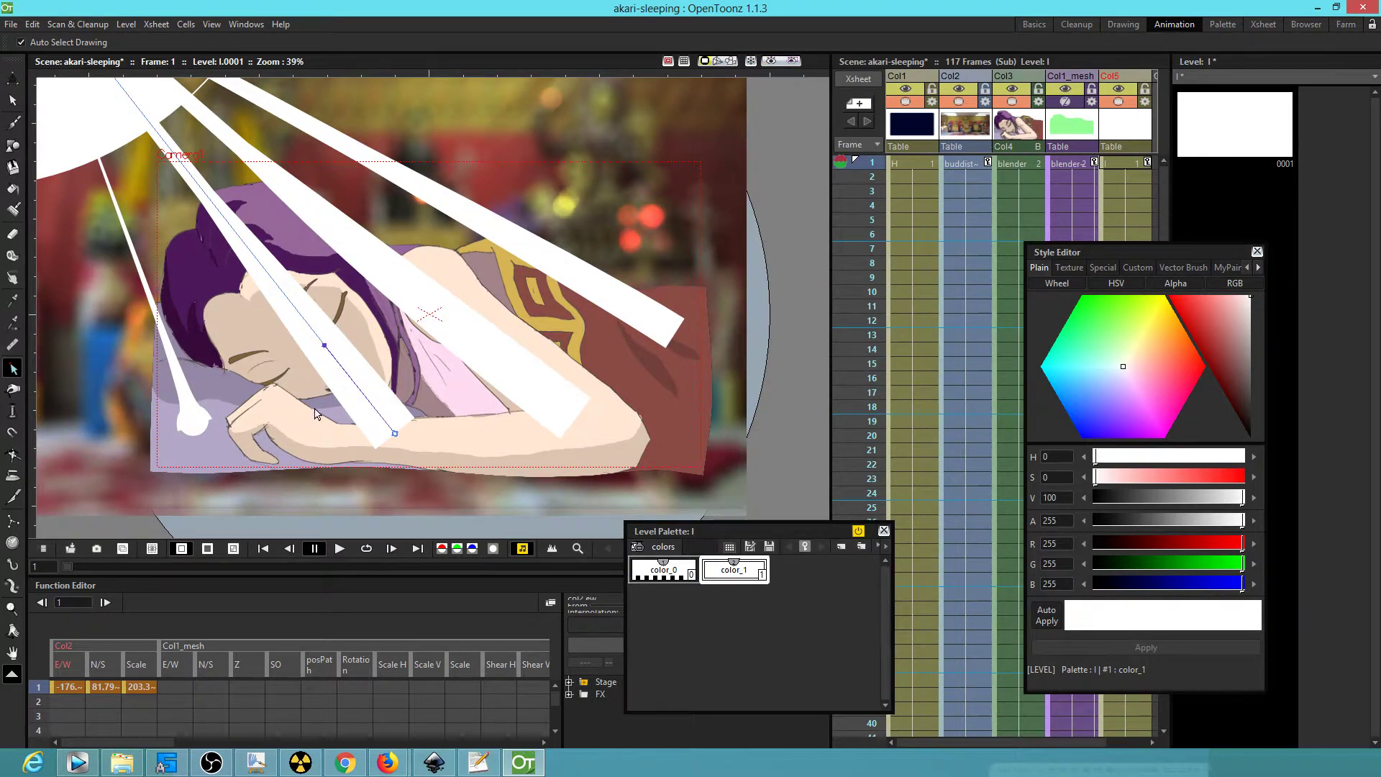
Step: Hide the light-ray column Col5 and select the sleeping character's drawing in Col3 at frame 1 for close inspection
{"action": "left_click", "coordinate": [1119, 102]}
{"action": "left_click", "coordinate": [1019, 131]}
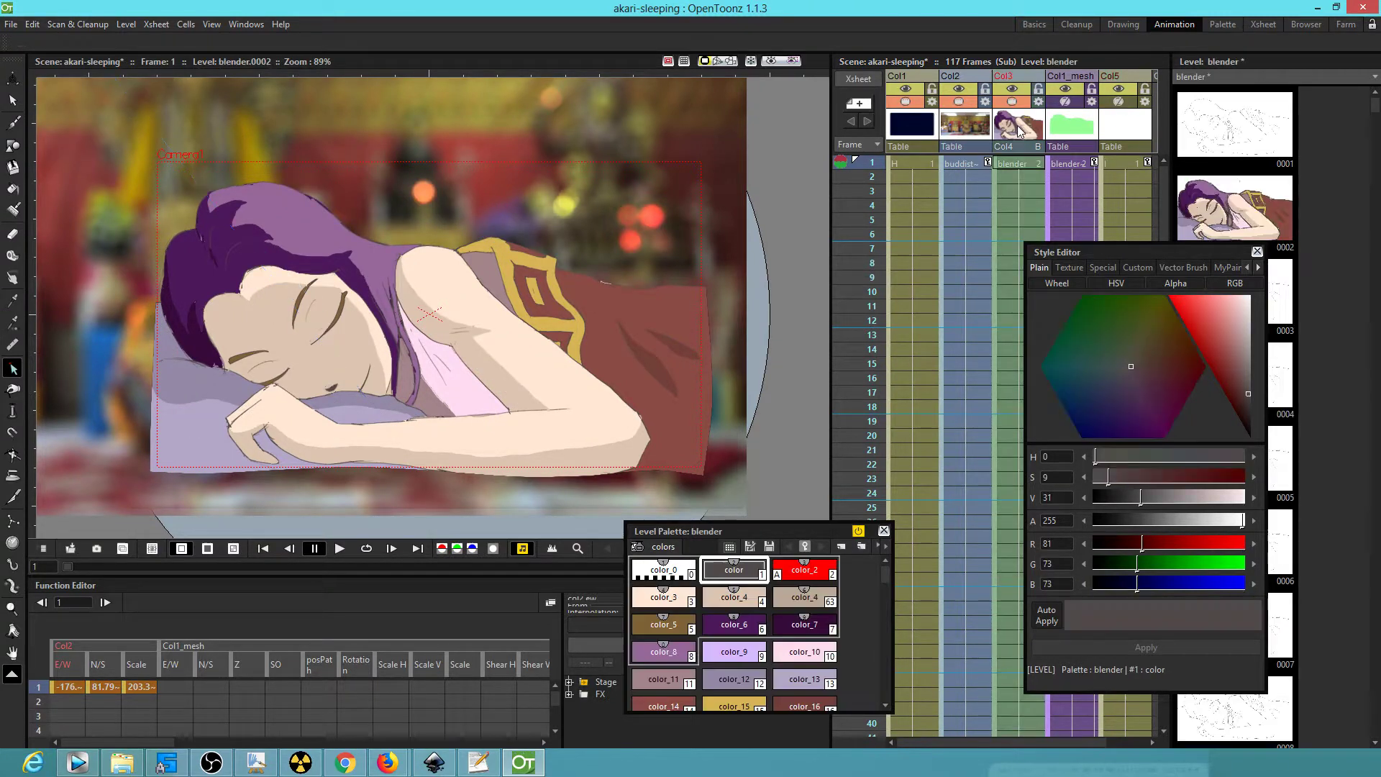
{"action": "left_click", "coordinate": [1017, 163]}
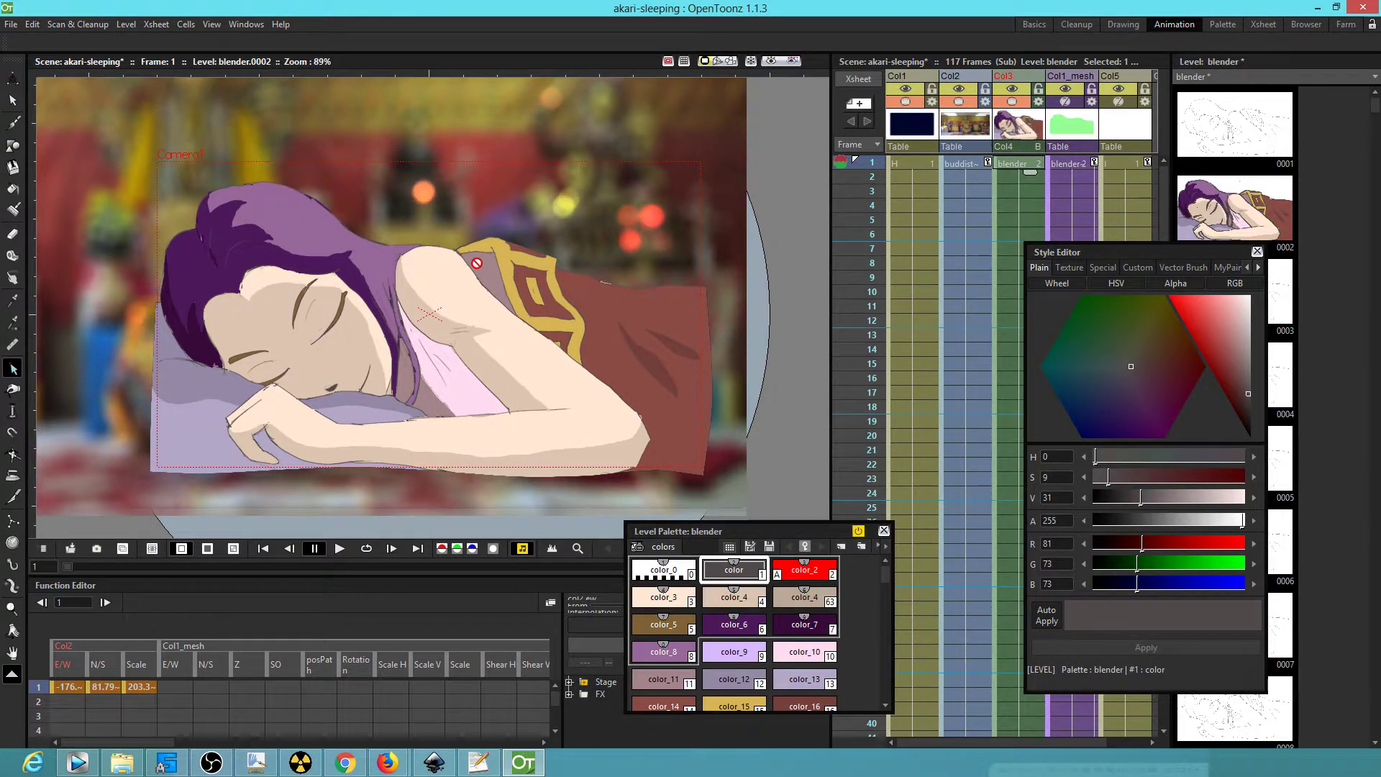
{"action": "scroll", "coordinate": [400, 356], "scroll_direction": "up", "scroll_amount": 1}
{"action": "scroll", "coordinate": [401, 357], "scroll_direction": "up", "scroll_amount": 2}
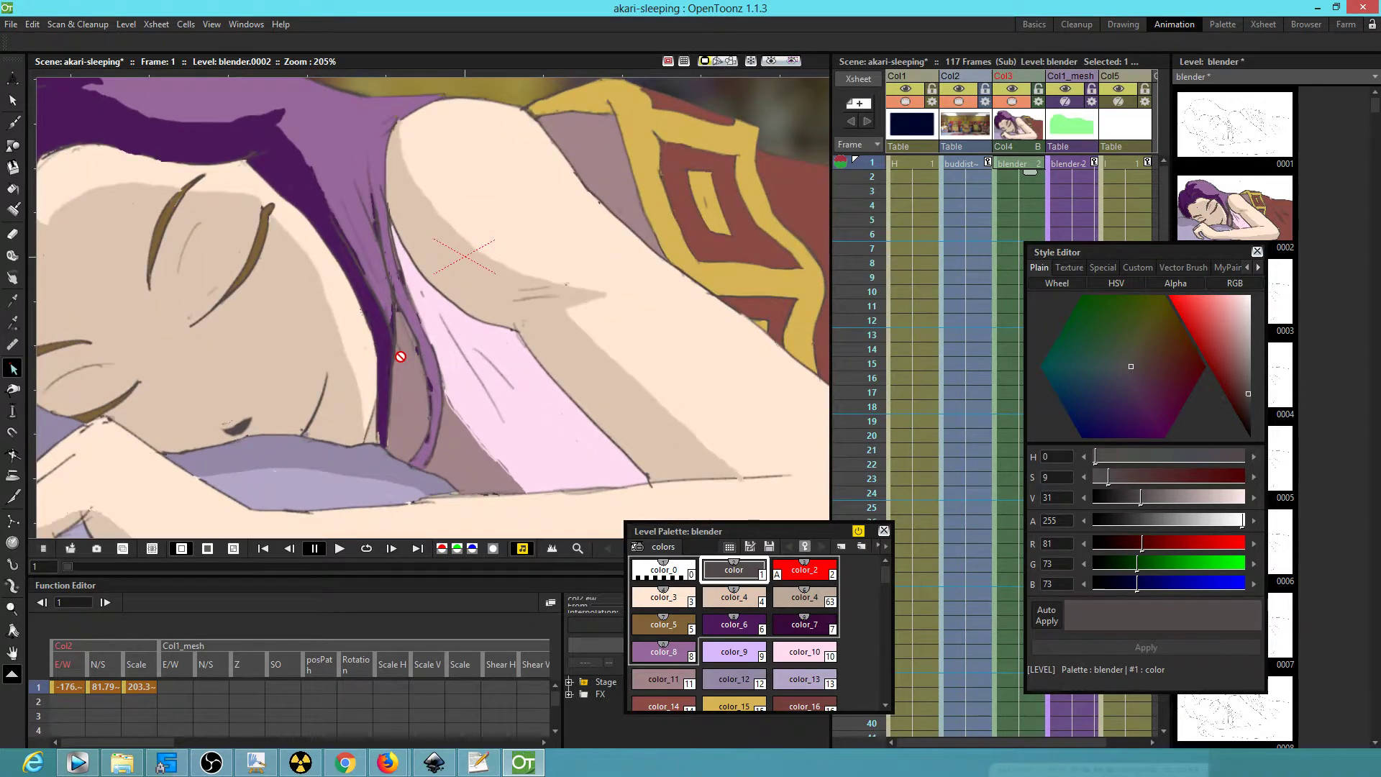
Step: Try to erase stray lines on the character drawing in the scene view with the Eraser
{"action": "key", "text": "a"}
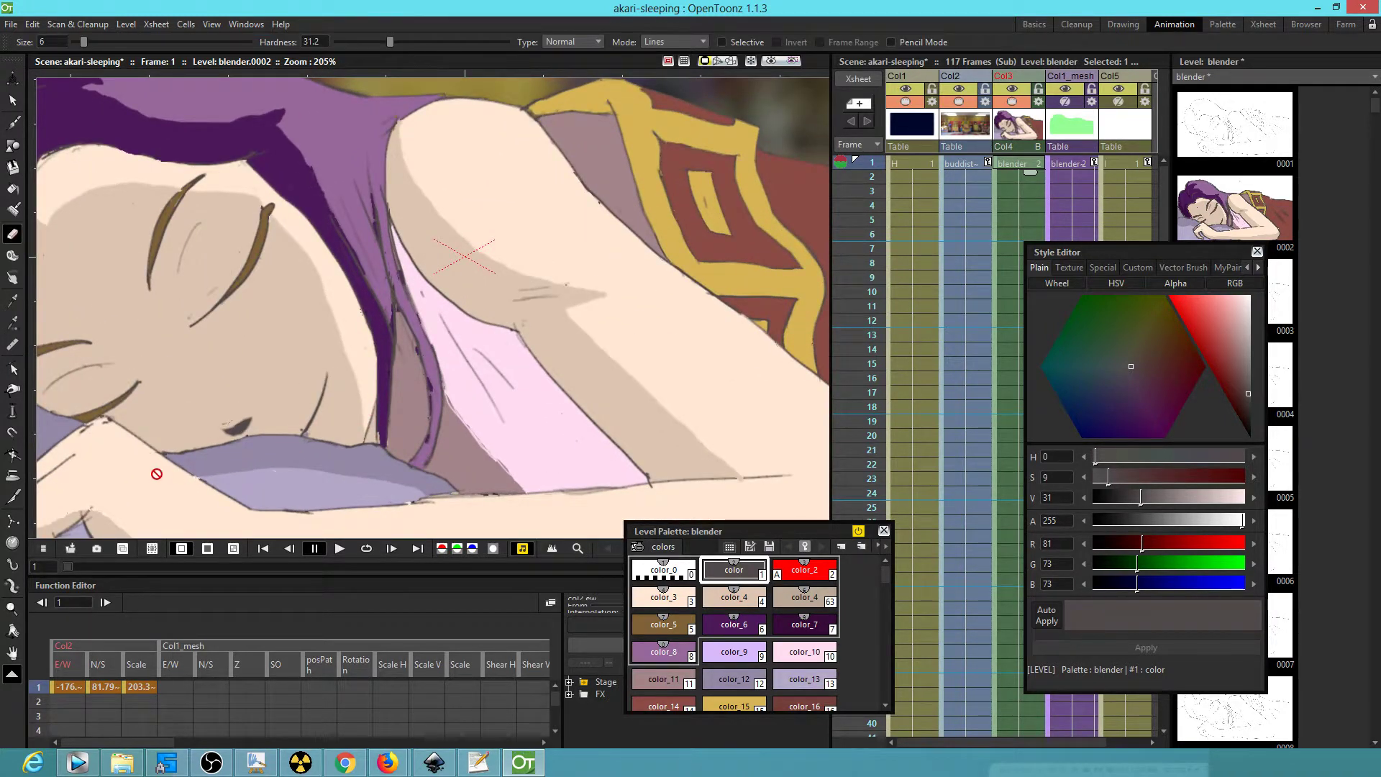
{"action": "left_click", "coordinate": [249, 379]}
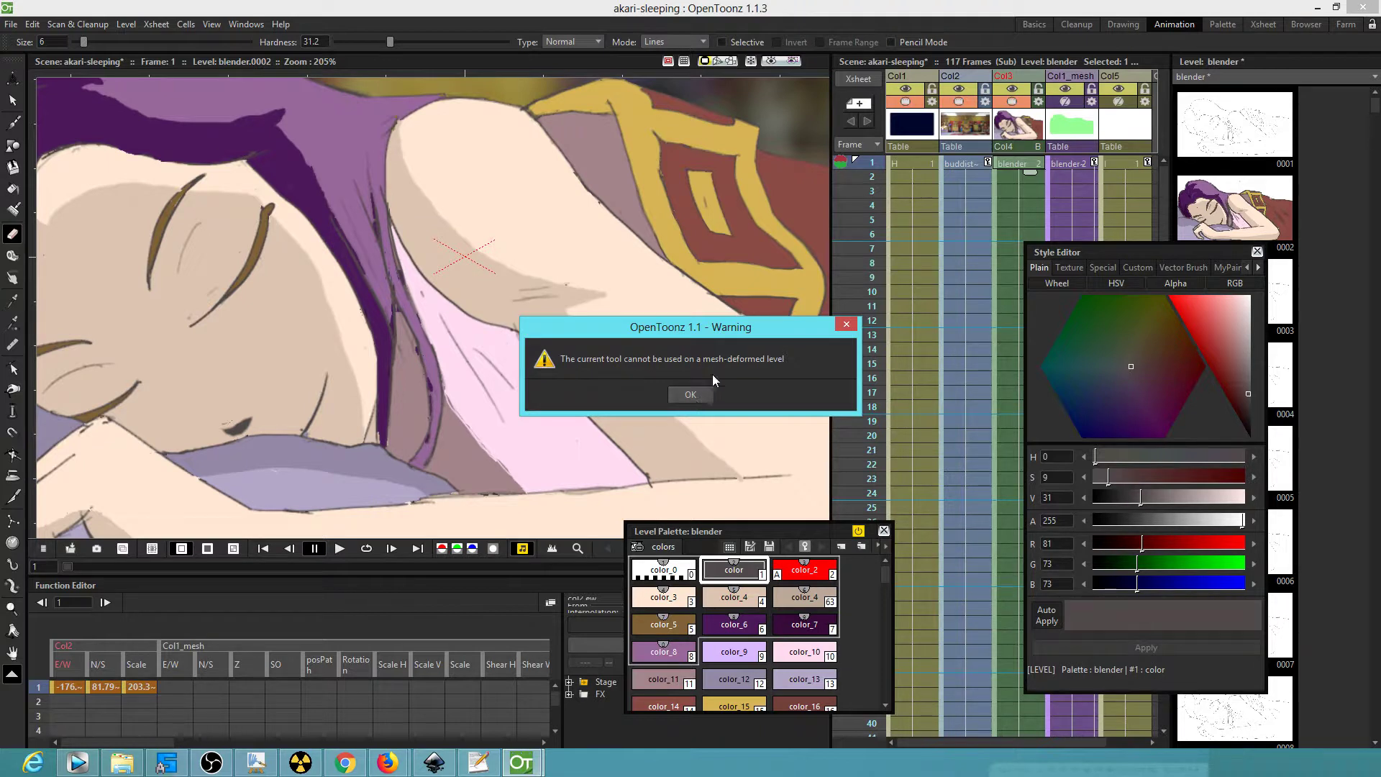
{"action": "left_click", "coordinate": [695, 394]}
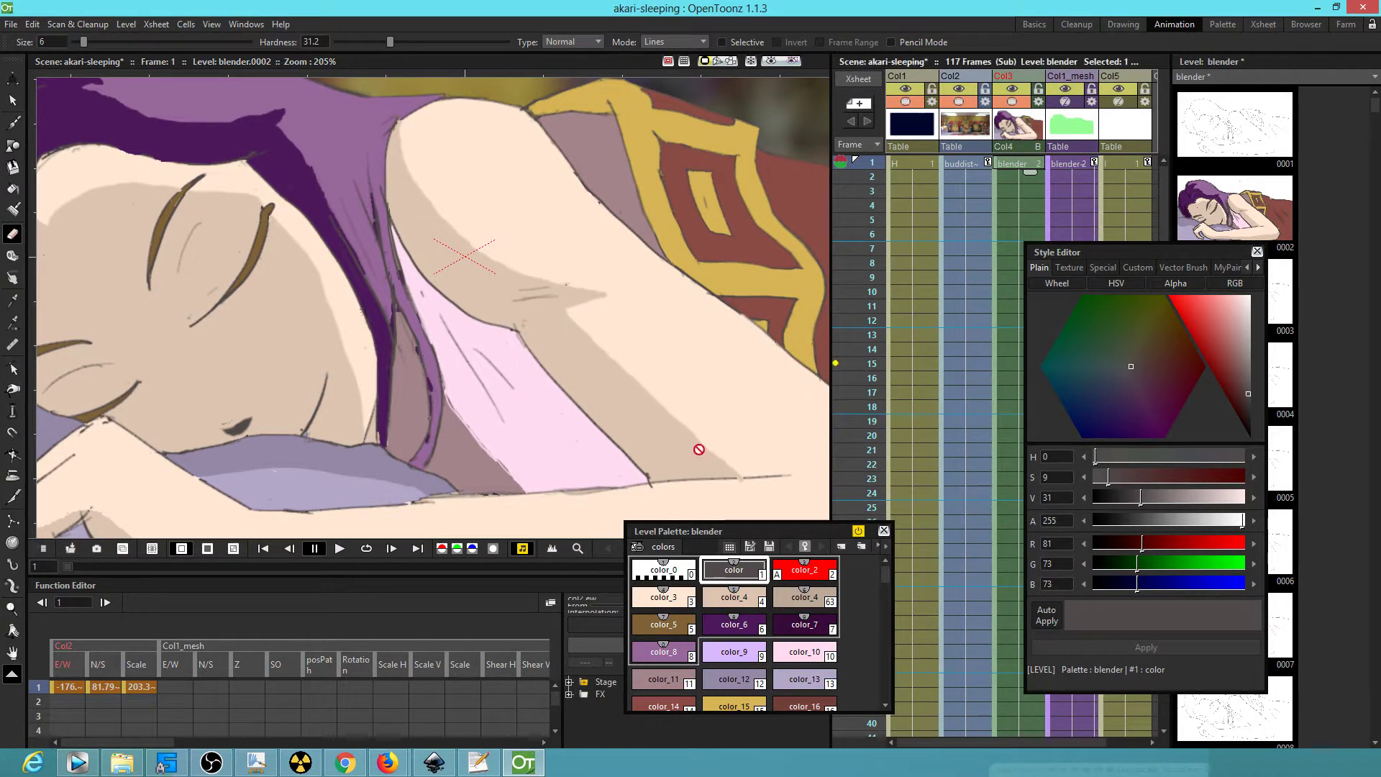
Step: Switch to MyPaint and sketch a few freehand strokes on the blank canvas
{"action": "left_click", "coordinate": [253, 761]}
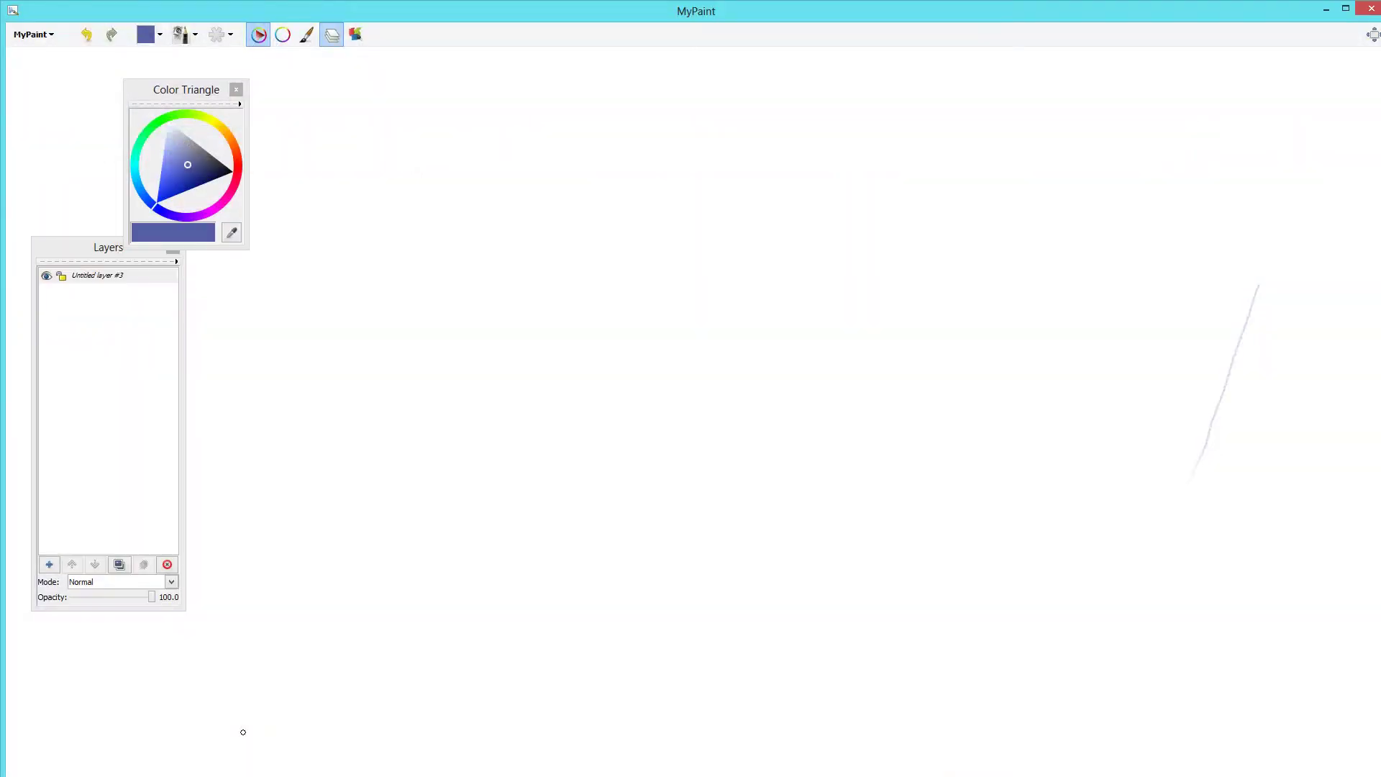
{"action": "mouse_move", "coordinate": [637, 189]}
{"action": "left_mouse_down"}
{"action": "mouse_move", "coordinate": [844, 395]}
{"action": "mouse_move", "coordinate": [382, 537]}
{"action": "mouse_move", "coordinate": [633, 164]}
{"action": "left_mouse_up"}
{"action": "left_click_drag", "start_coordinate": [500, 269], "coordinate": [528, 343]}
{"action": "left_click_drag", "start_coordinate": [621, 214], "coordinate": [628, 295]}
{"action": "mouse_move", "coordinate": [533, 514]}
{"action": "left_mouse_down"}
{"action": "mouse_move", "coordinate": [631, 368]}
{"action": "mouse_move", "coordinate": [735, 402]}
{"action": "left_mouse_up"}
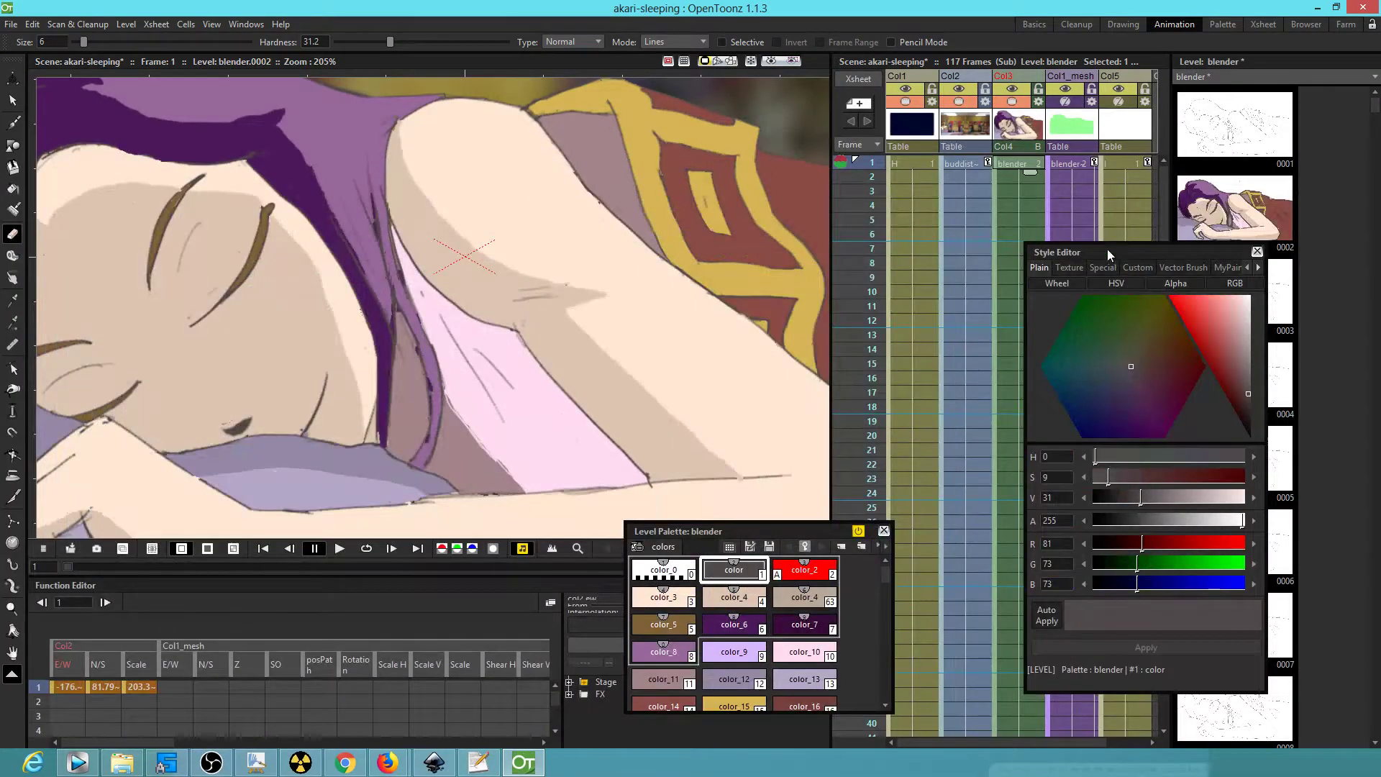
Step: In OpenToonz, loop the scene's playback and briefly show the Col1_mesh mesh over the character to examine the deformation
{"action": "left_click_drag", "start_coordinate": [1121, 251], "coordinate": [1000, 262]}
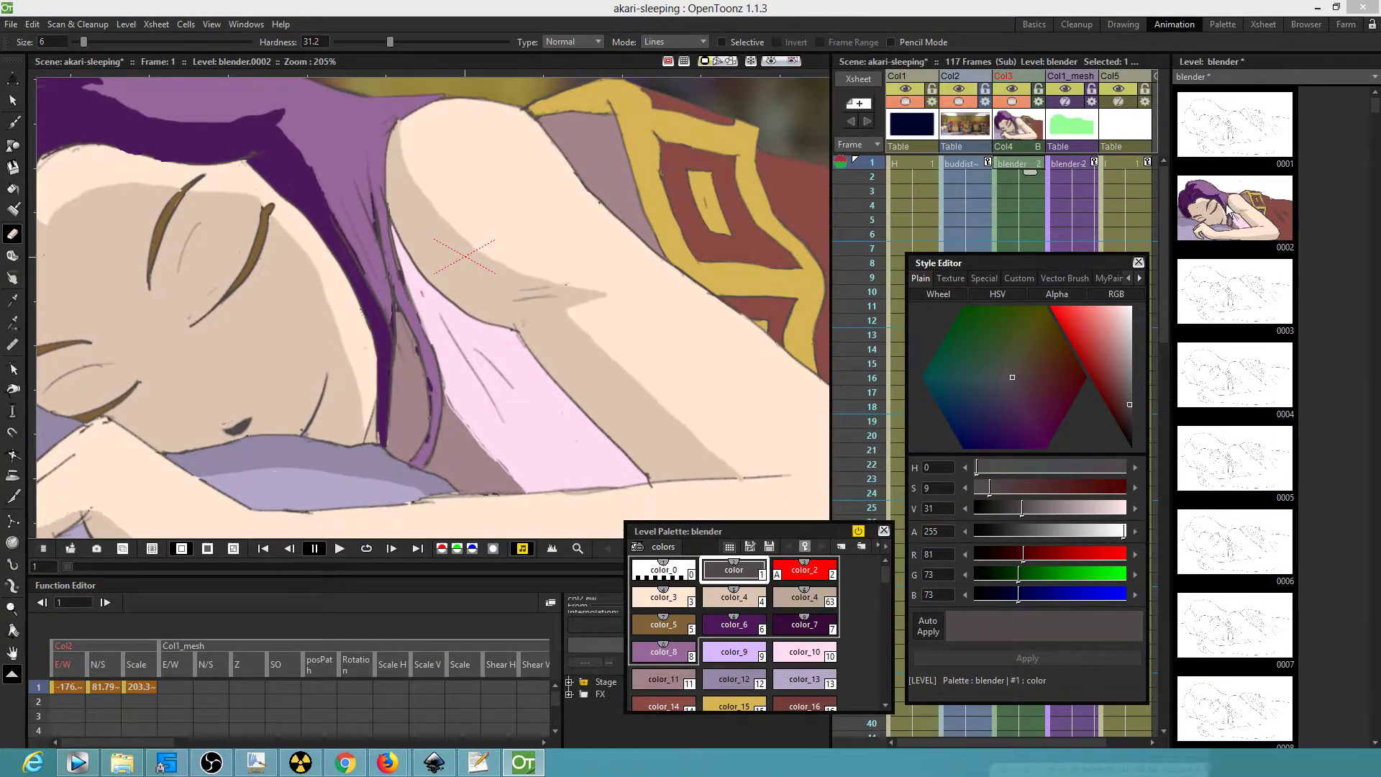
{"action": "left_click", "coordinate": [1025, 166]}
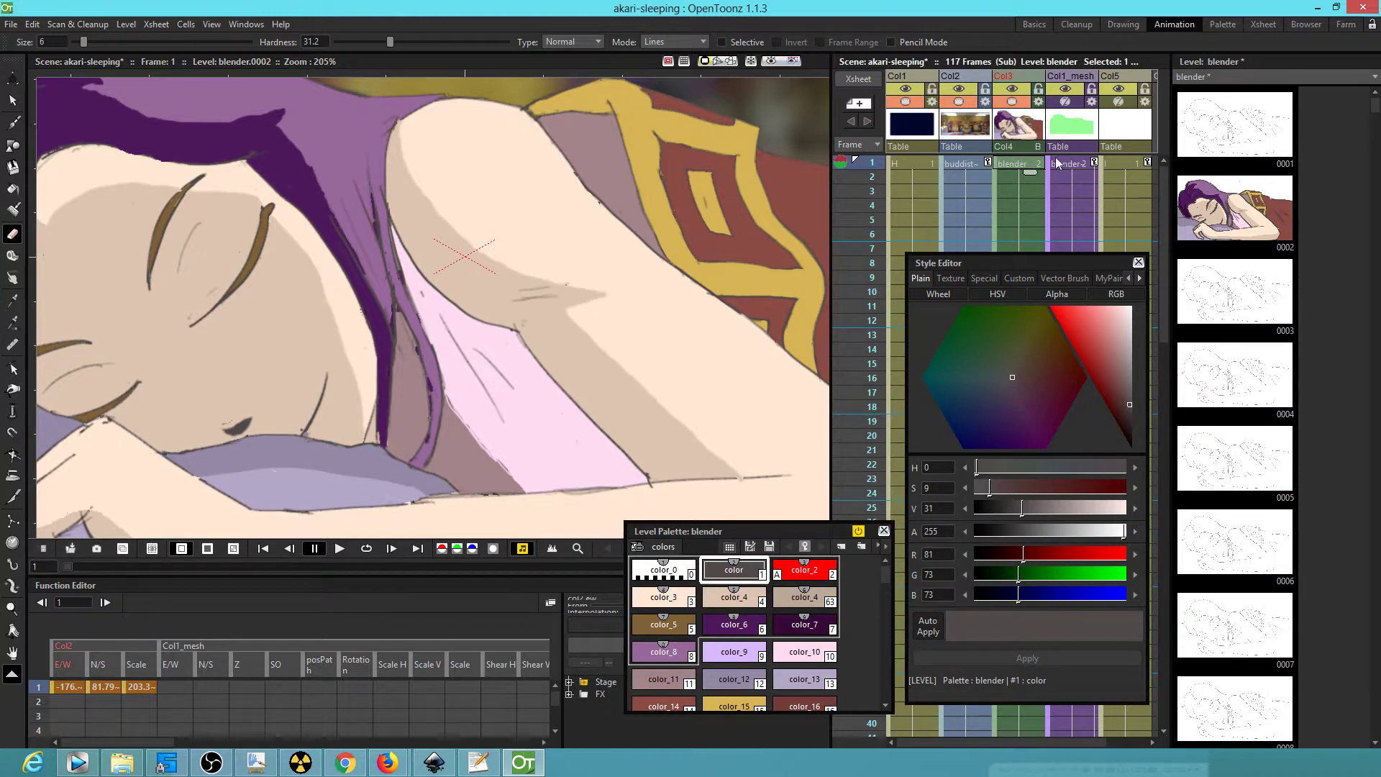
{"action": "scroll", "coordinate": [592, 241], "scroll_direction": "down", "scroll_amount": 6}
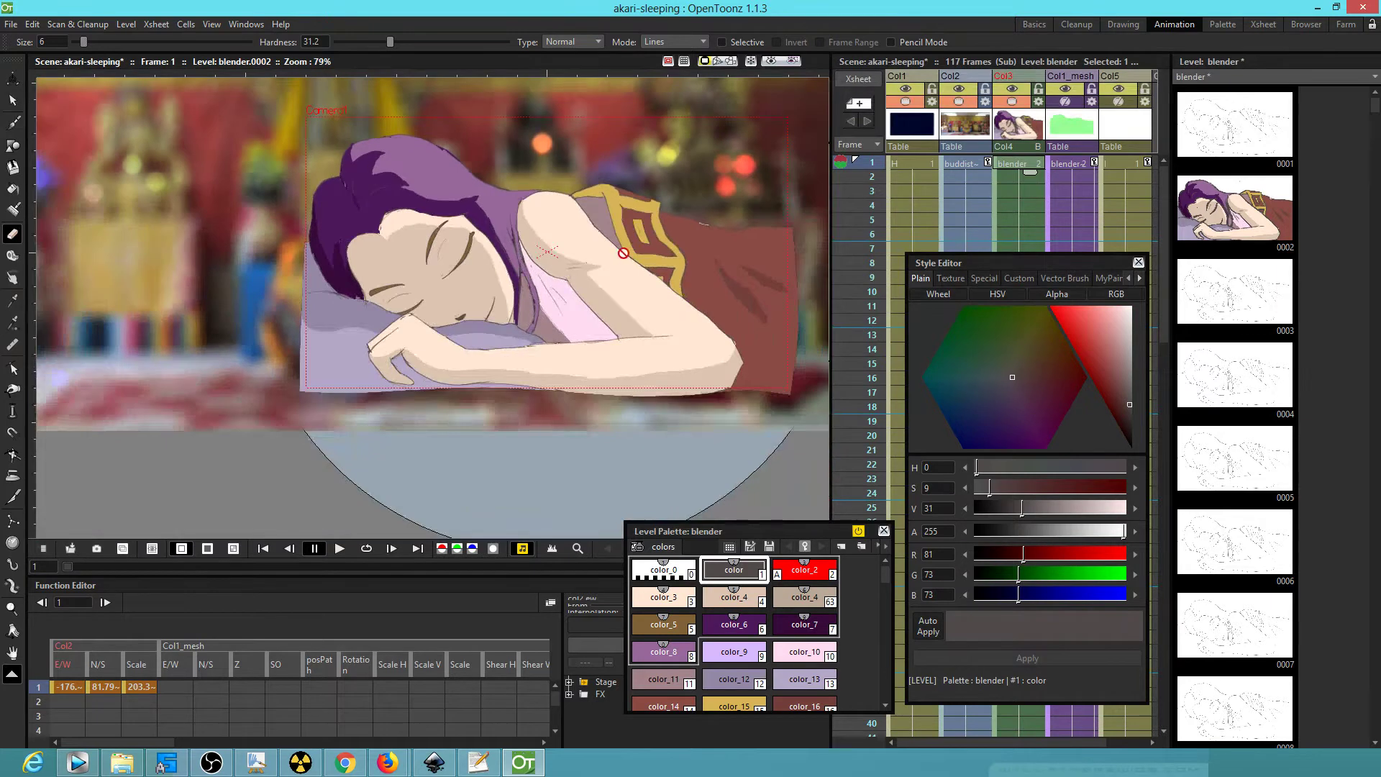
{"action": "left_click", "coordinate": [366, 549]}
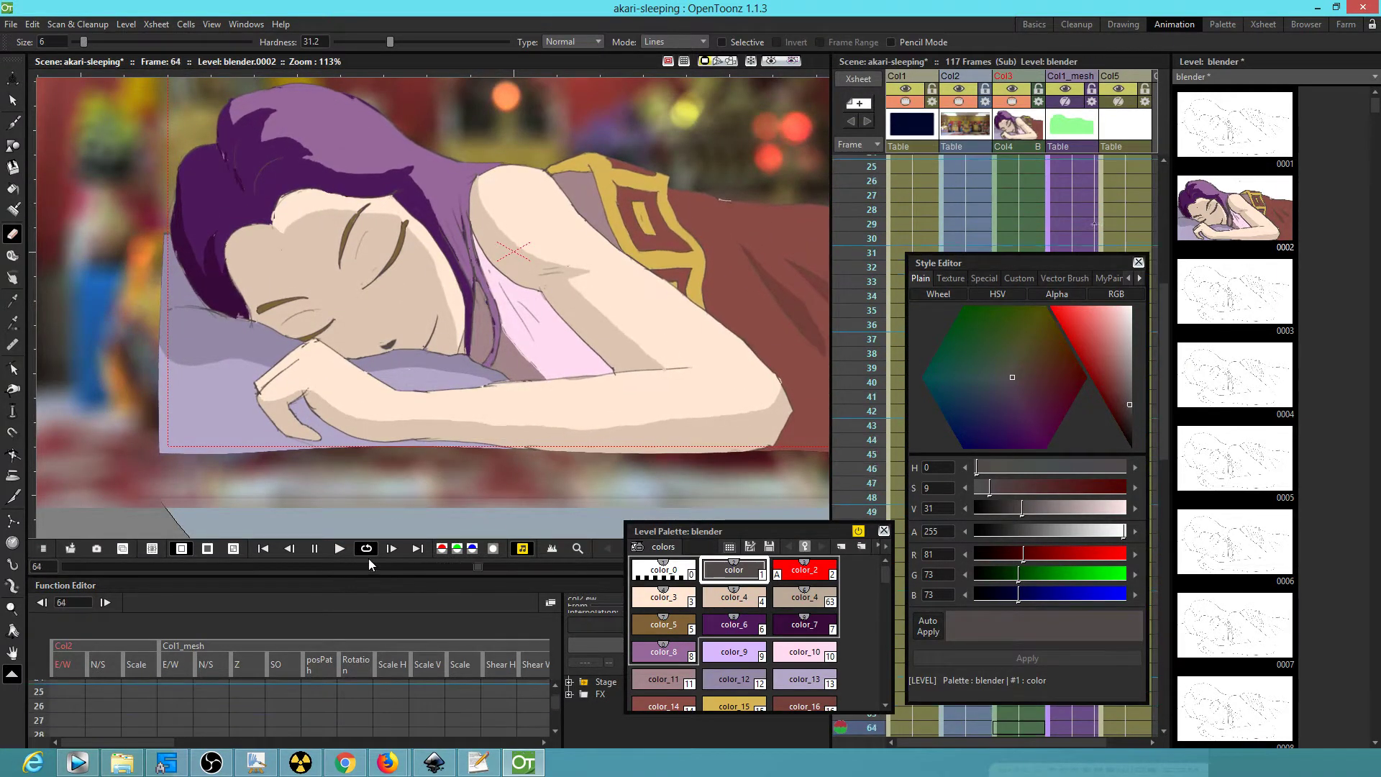
{"action": "left_click", "coordinate": [1067, 101]}
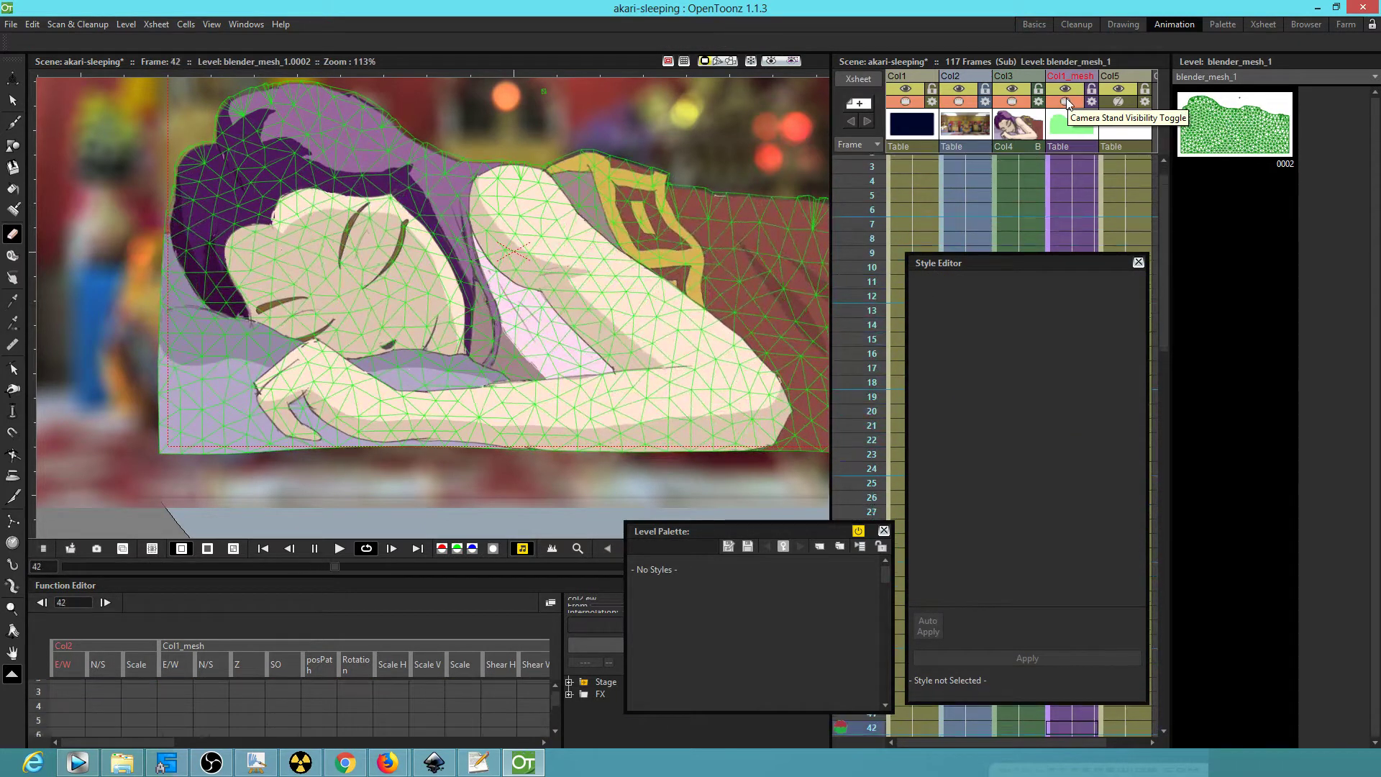
{"action": "left_click", "coordinate": [1066, 102]}
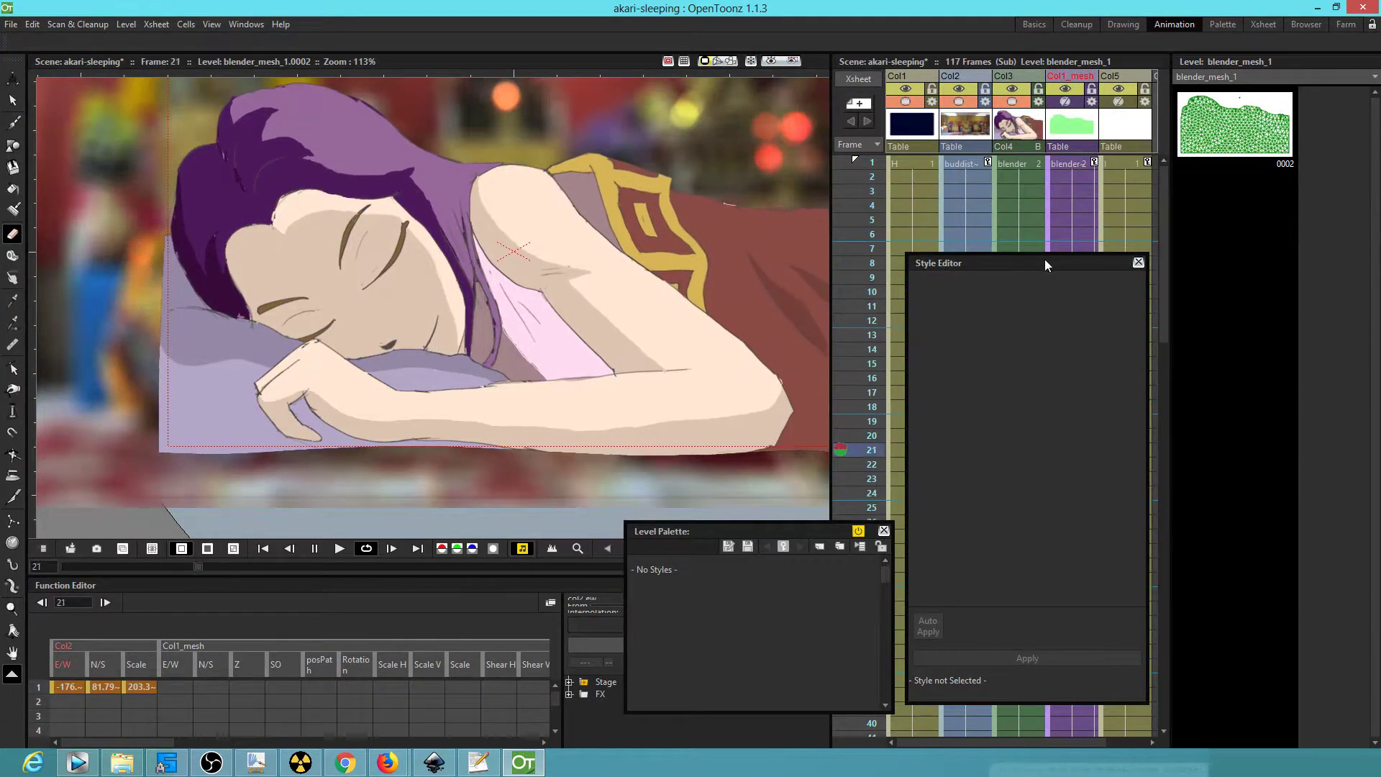
{"action": "left_click", "coordinate": [366, 549]}
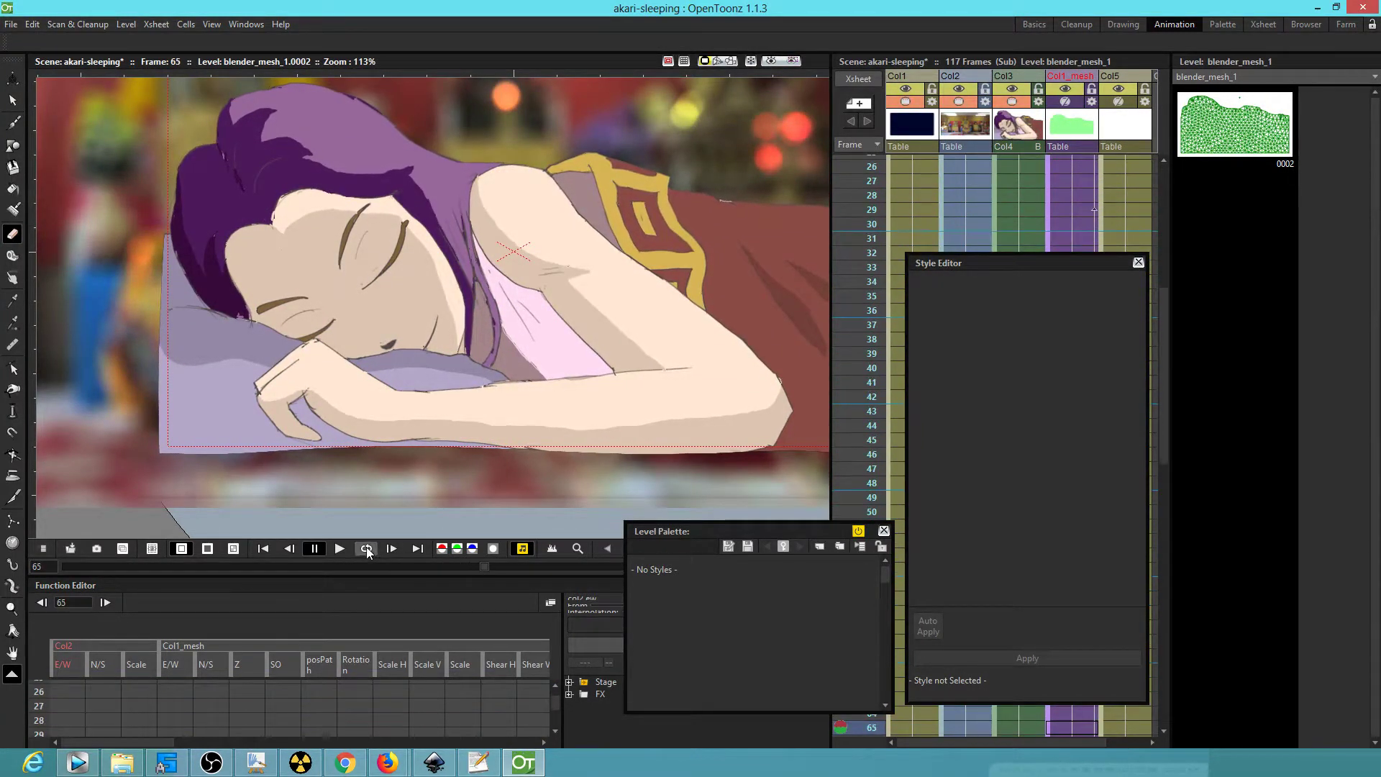
Step: Select the character's cell in Col3 at frame 1 and open drawing 0002 of the blender level on its own
{"action": "scroll", "coordinate": [1047, 192], "scroll_direction": "up", "scroll_amount": 5}
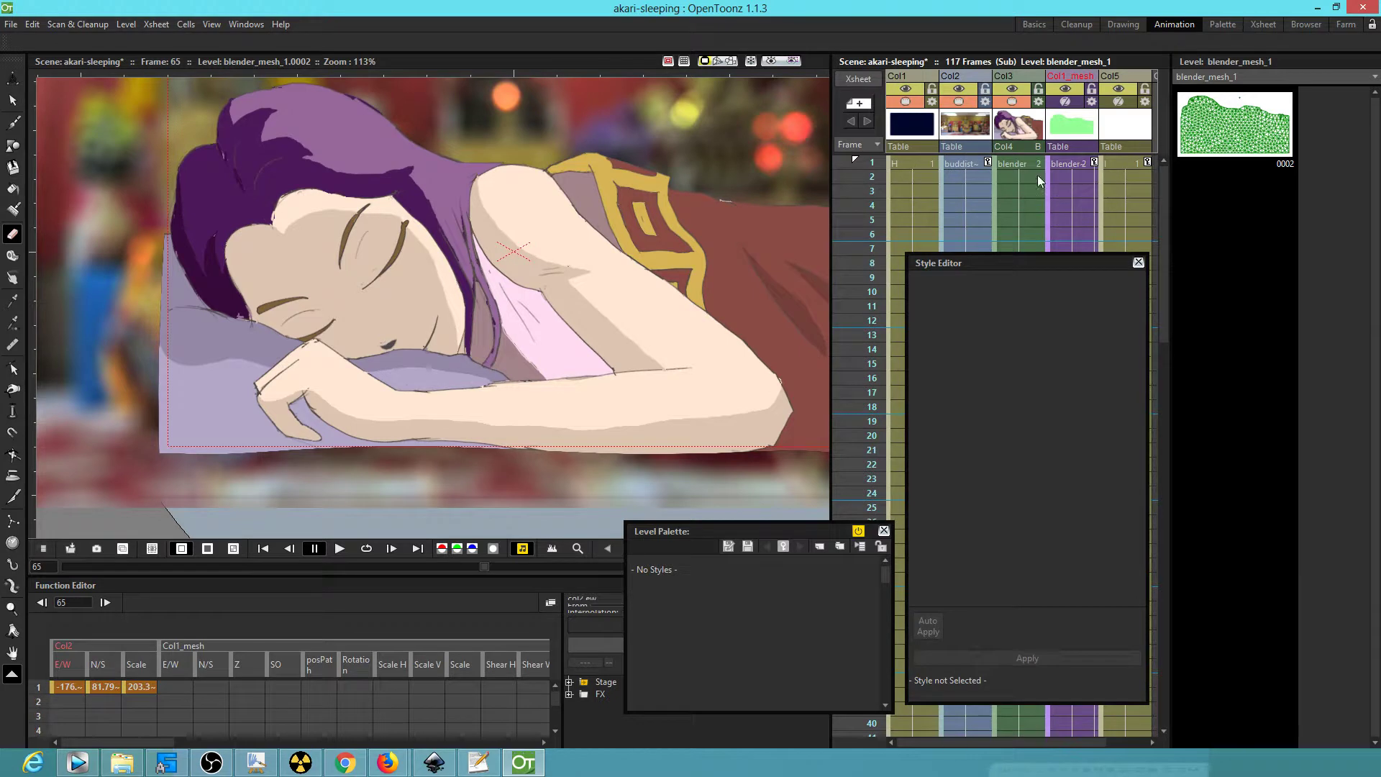
{"action": "left_click", "coordinate": [1018, 162]}
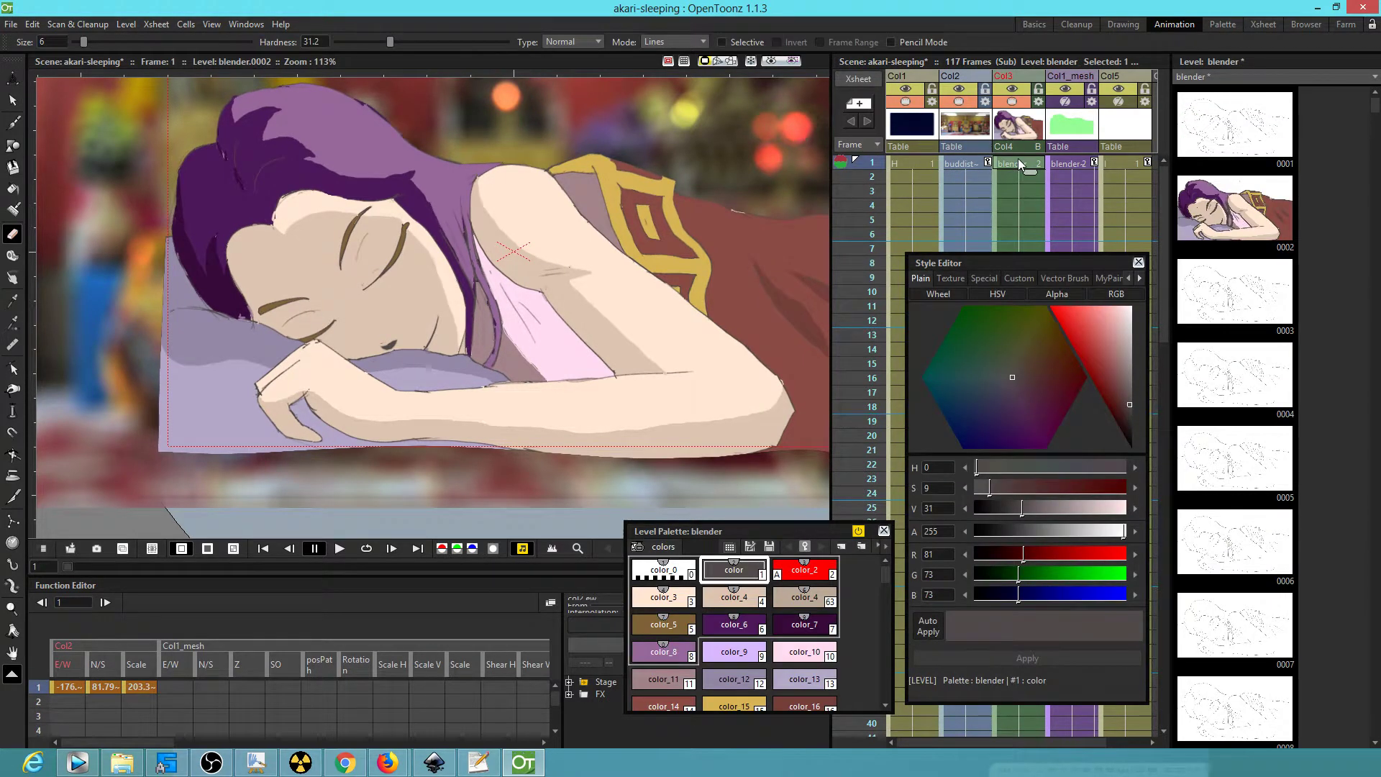
{"action": "left_click_drag", "start_coordinate": [613, 299], "coordinate": [563, 328]}
{"action": "left_click", "coordinate": [1255, 221]}
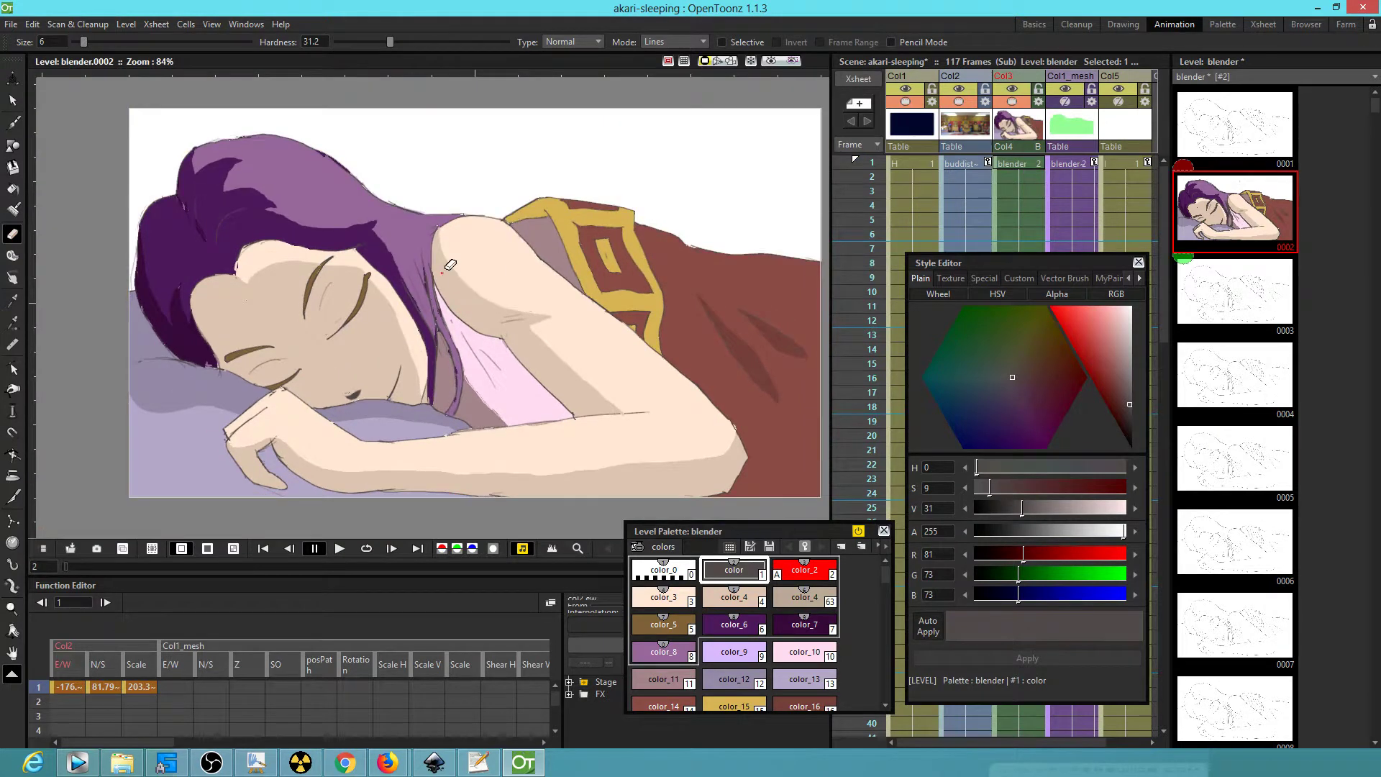
Step: Set the Eraser size to 11, trying the Areas mode and returning to Lines
{"action": "scroll", "coordinate": [244, 432], "scroll_direction": "up", "scroll_amount": 4}
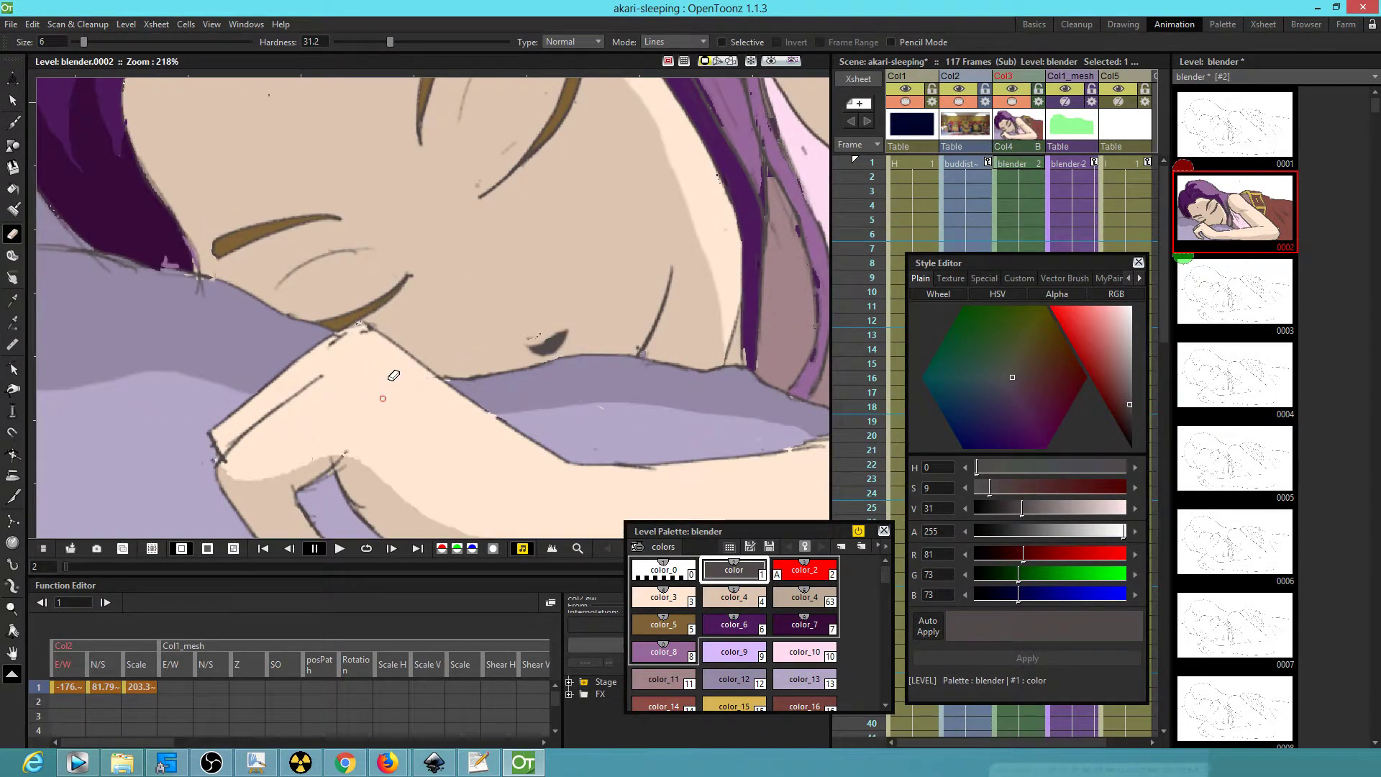
{"action": "left_click_drag", "start_coordinate": [94, 45], "coordinate": [97, 43]}
{"action": "left_click", "coordinate": [671, 45]}
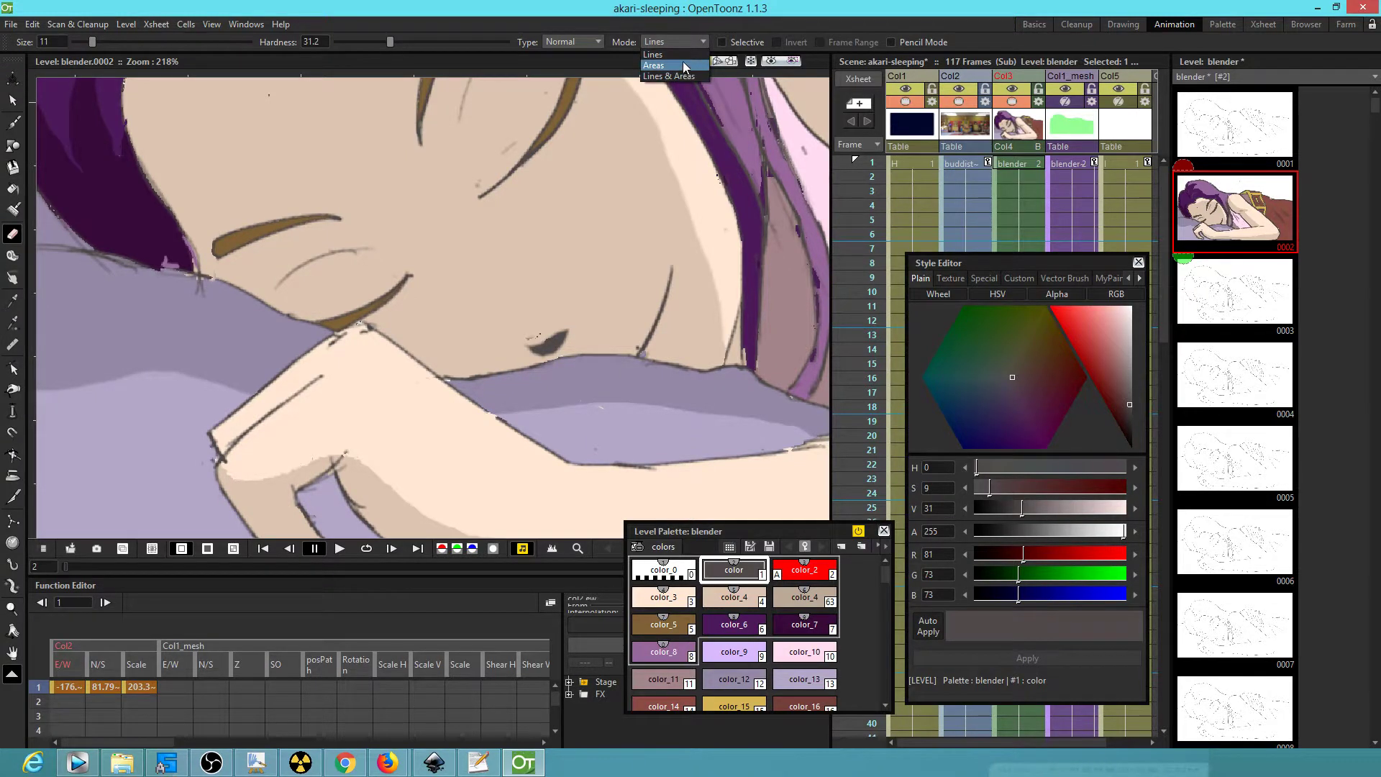
{"action": "left_click", "coordinate": [684, 64]}
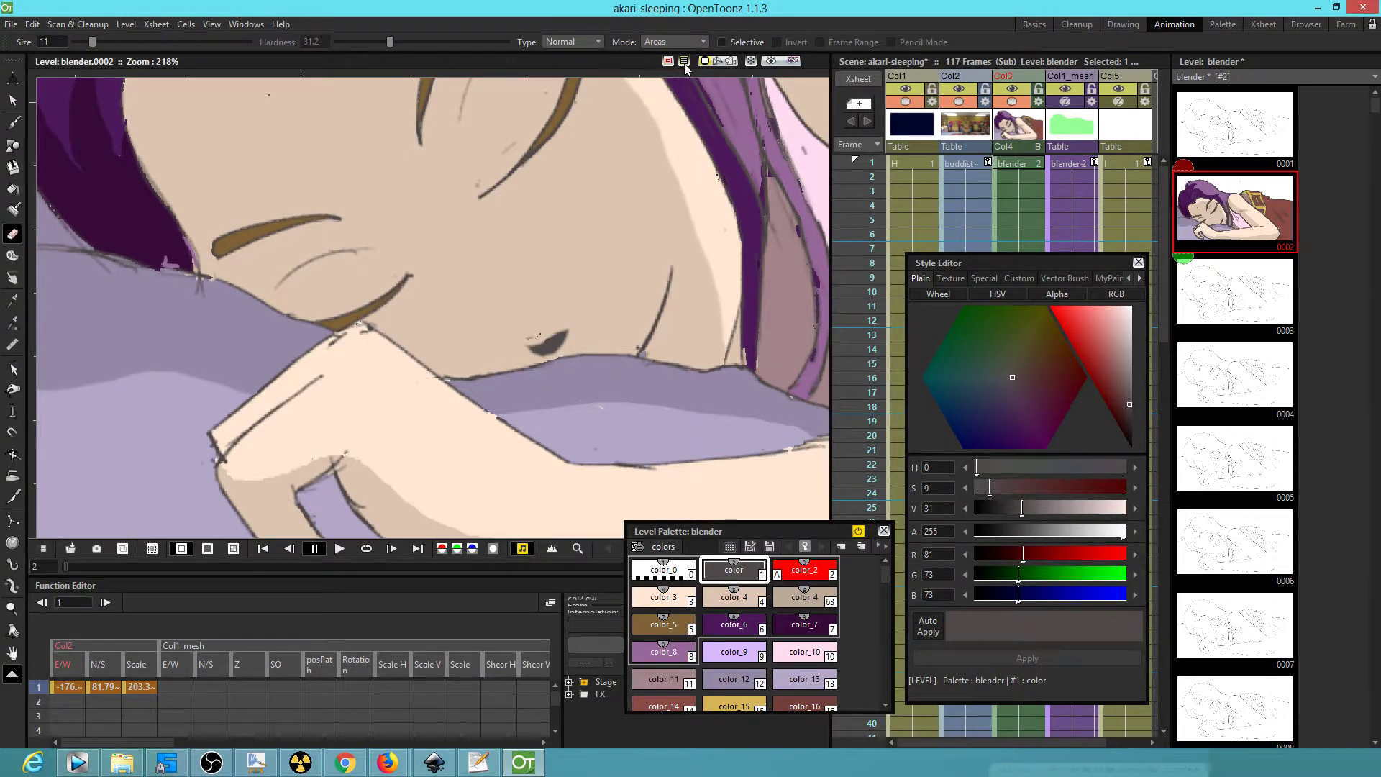
{"action": "scroll", "coordinate": [682, 46], "scroll_direction": "up", "scroll_amount": 1}
Step: Erase stray line ends near the closed eye, on the knuckles and where the hair meets the pillow
{"action": "left_click", "coordinate": [477, 183]}
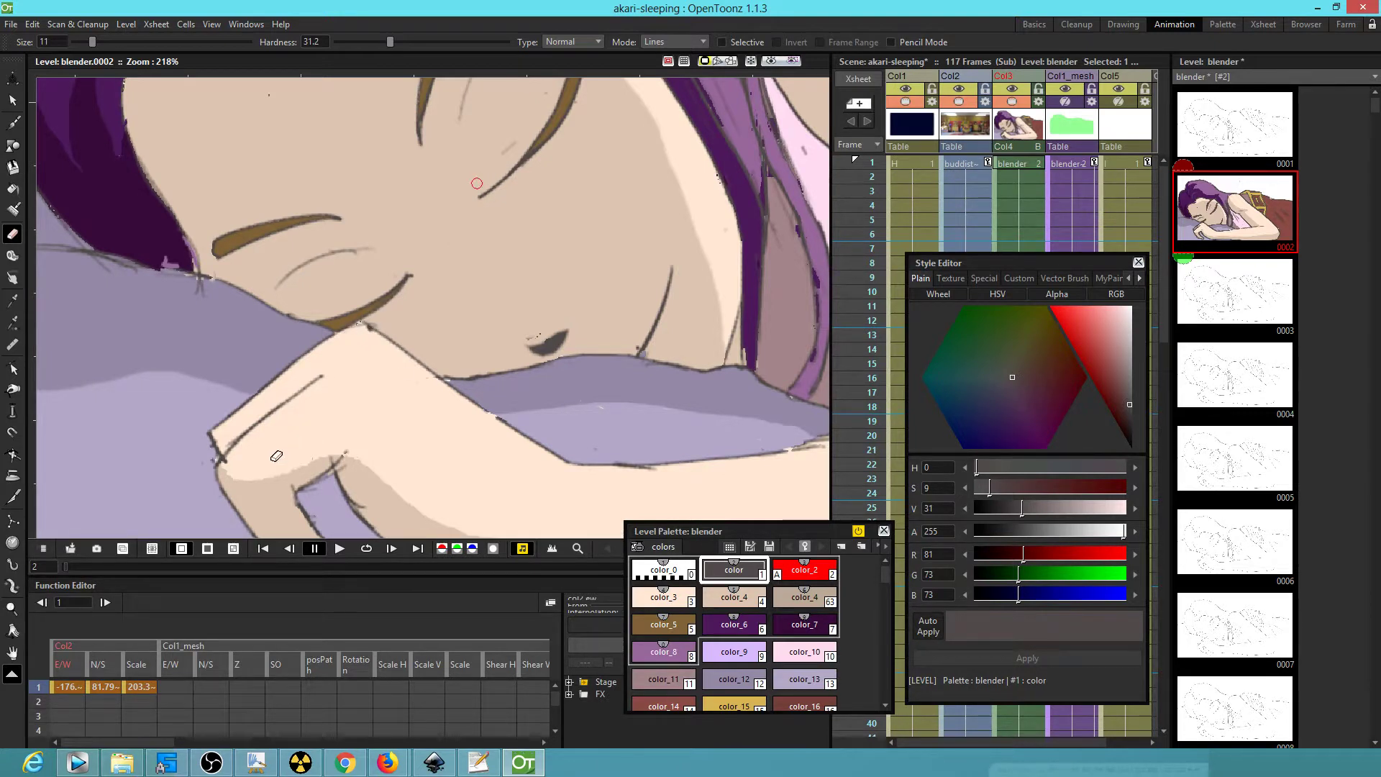
{"action": "left_click", "coordinate": [230, 462]}
{"action": "left_click", "coordinate": [349, 449]}
{"action": "left_click", "coordinate": [197, 303]}
{"action": "left_click", "coordinate": [200, 280]}
Step: Erase the stray sketch lines around the fingertip, between the fingers and along the hand's outline
{"action": "left_click_drag", "start_coordinate": [626, 434], "coordinate": [502, 331]}
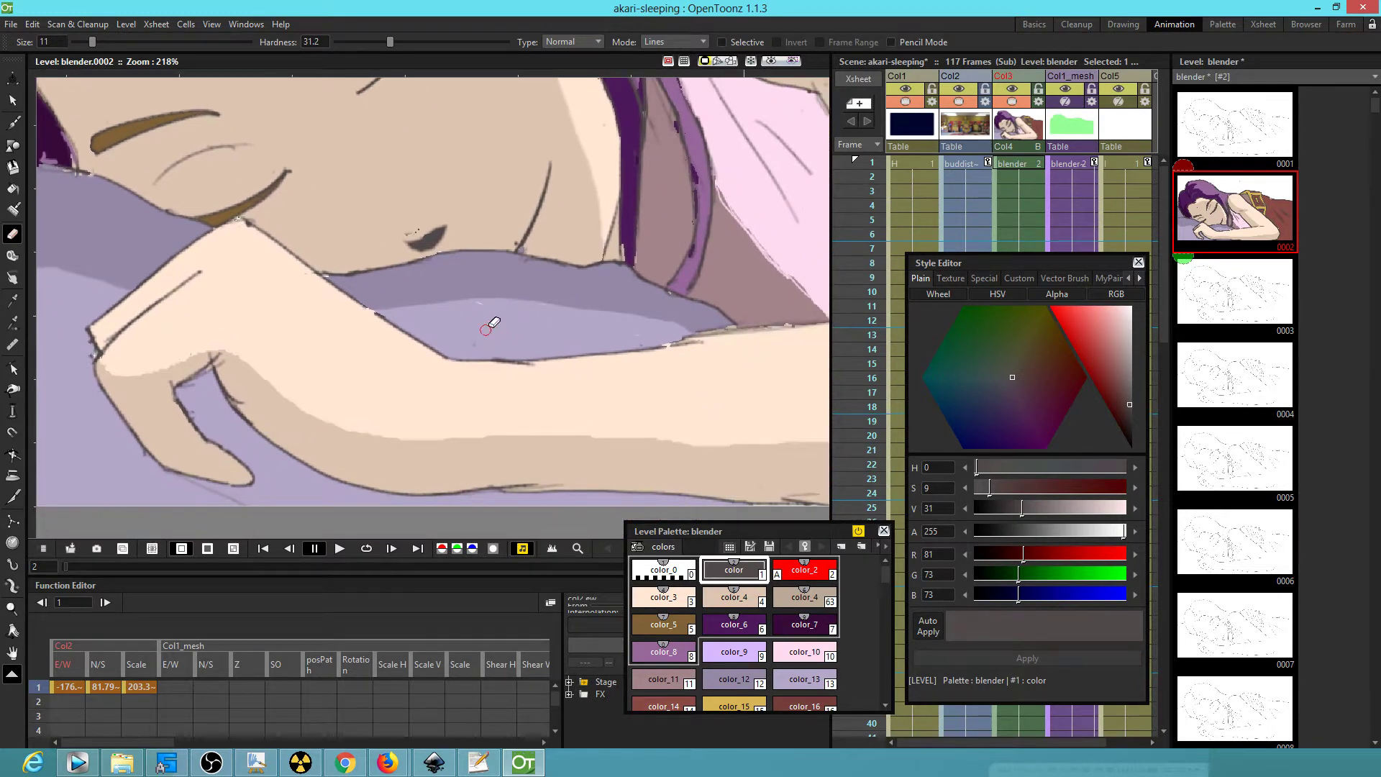
{"action": "left_click", "coordinate": [310, 494]}
{"action": "left_click_drag", "start_coordinate": [309, 494], "coordinate": [428, 401]}
{"action": "left_click", "coordinate": [332, 405]}
{"action": "mouse_move", "coordinate": [331, 405]}
{"action": "left_mouse_down"}
{"action": "mouse_move", "coordinate": [335, 389]}
{"action": "mouse_move", "coordinate": [321, 394]}
{"action": "mouse_move", "coordinate": [359, 407]}
{"action": "left_mouse_up"}
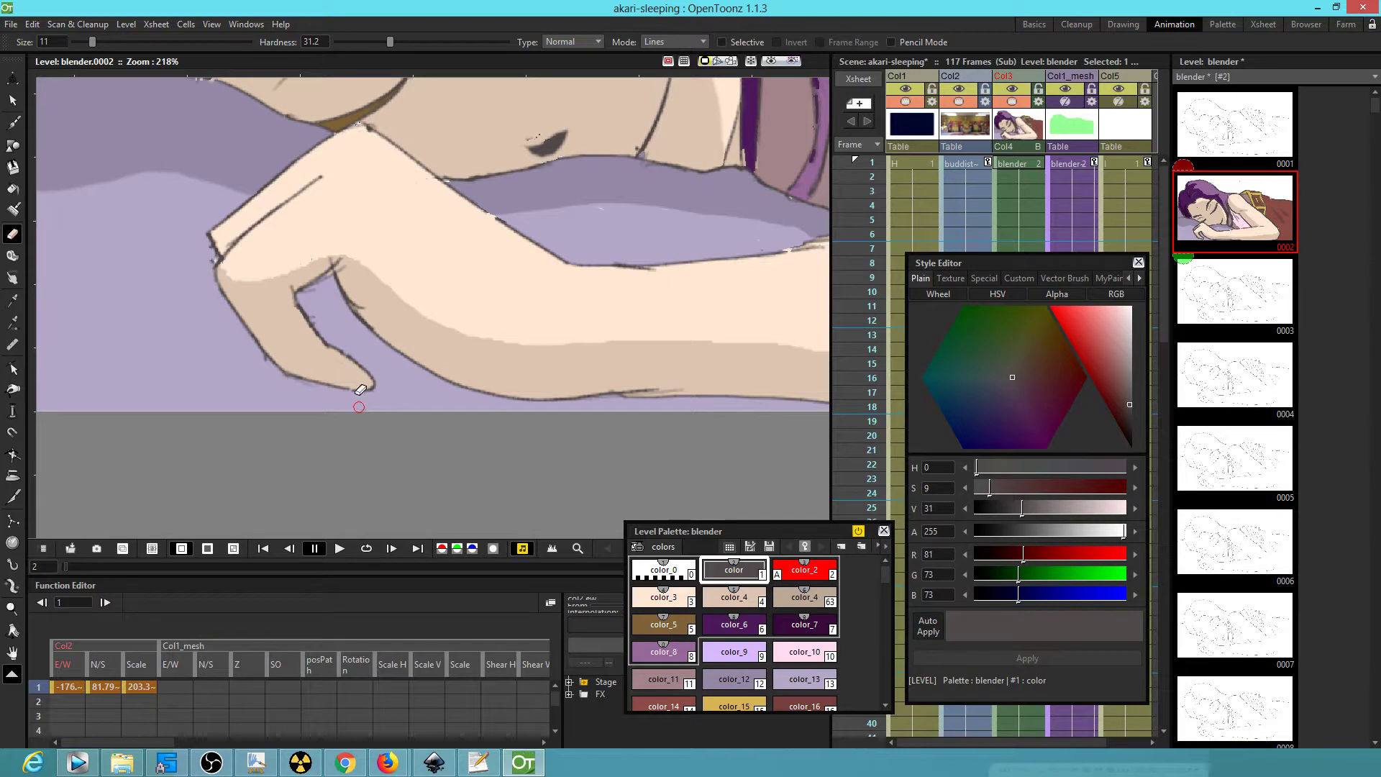
{"action": "left_click", "coordinate": [319, 317]}
{"action": "left_click", "coordinate": [360, 297]}
{"action": "left_click", "coordinate": [365, 308]}
{"action": "left_click", "coordinate": [254, 358]}
{"action": "left_click", "coordinate": [261, 368]}
Step: Erase overlapping line fragments along the upper and lower outlines of the forearm
{"action": "mouse_move", "coordinate": [635, 311]}
{"action": "left_mouse_down"}
{"action": "mouse_move", "coordinate": [478, 331]}
{"action": "mouse_move", "coordinate": [471, 272]}
{"action": "left_mouse_up"}
{"action": "left_click", "coordinate": [449, 303]}
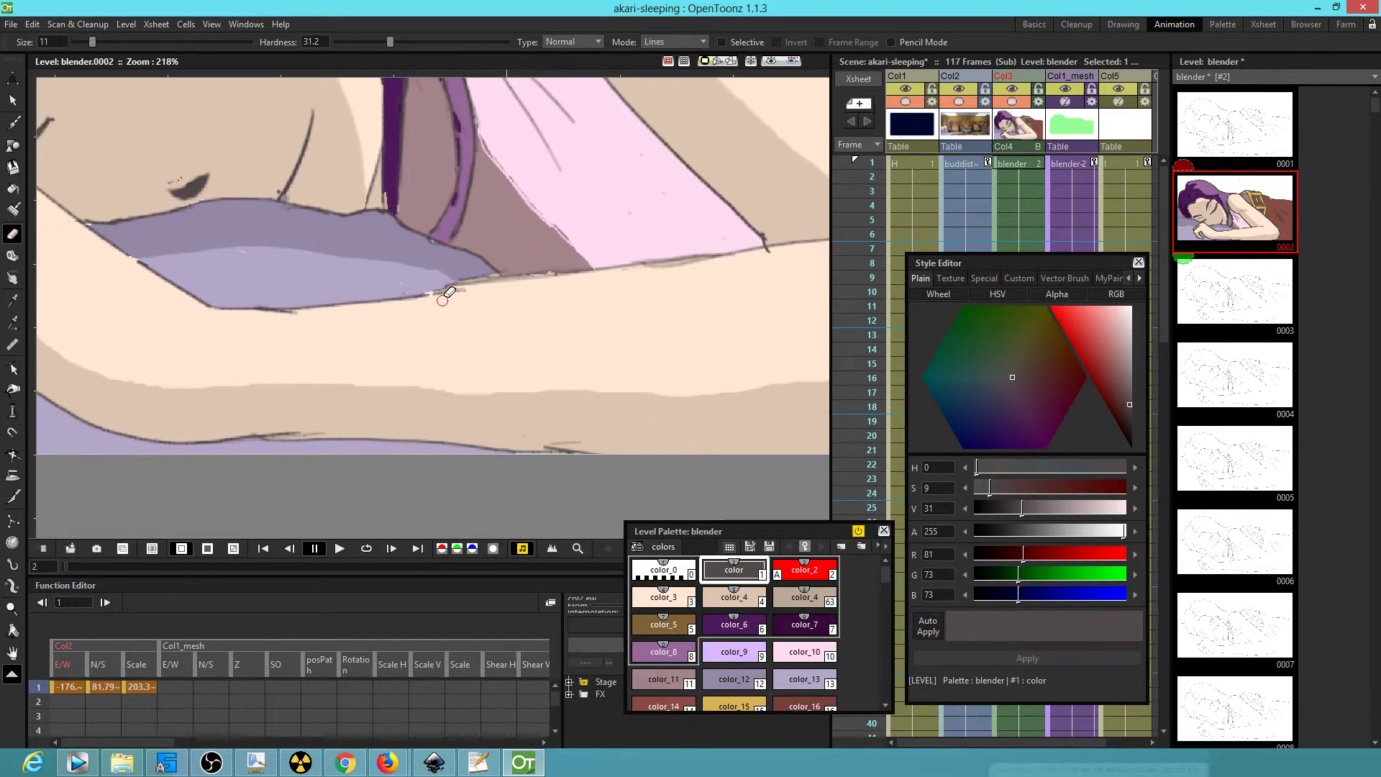
{"action": "left_click", "coordinate": [297, 429]}
{"action": "left_click", "coordinate": [248, 431]}
{"action": "left_click", "coordinate": [313, 424]}
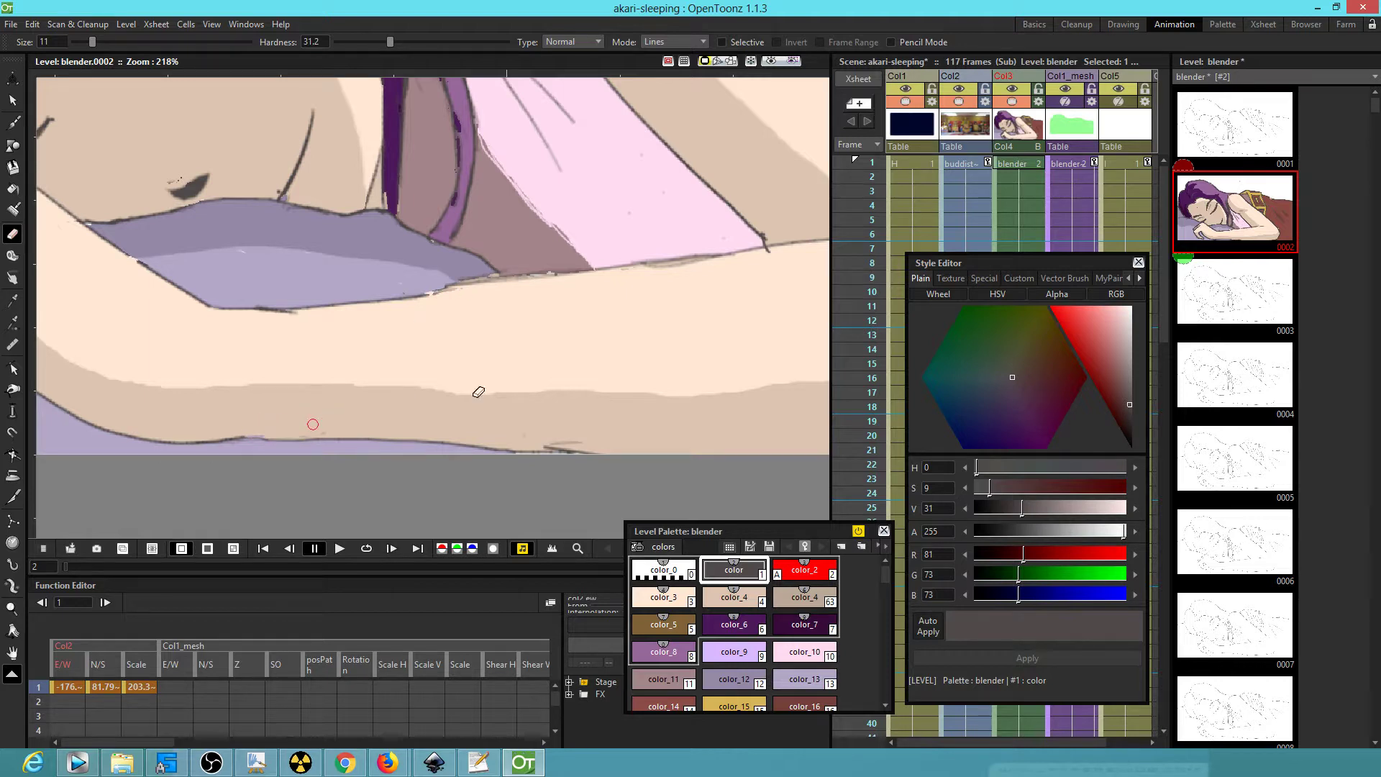
{"action": "left_click_drag", "start_coordinate": [568, 439], "coordinate": [560, 444]}
Step: Erase the remaining stray lines along the forearm near the pink top and below the elbow
{"action": "left_click_drag", "start_coordinate": [694, 383], "coordinate": [557, 318]}
{"action": "left_click_drag", "start_coordinate": [509, 206], "coordinate": [640, 185]}
{"action": "mouse_move", "coordinate": [734, 209]}
{"action": "left_mouse_down"}
{"action": "mouse_move", "coordinate": [500, 306]}
{"action": "mouse_move", "coordinate": [403, 261]}
{"action": "left_mouse_up"}
{"action": "left_click_drag", "start_coordinate": [661, 388], "coordinate": [704, 320]}
{"action": "left_click_drag", "start_coordinate": [637, 365], "coordinate": [654, 365]}
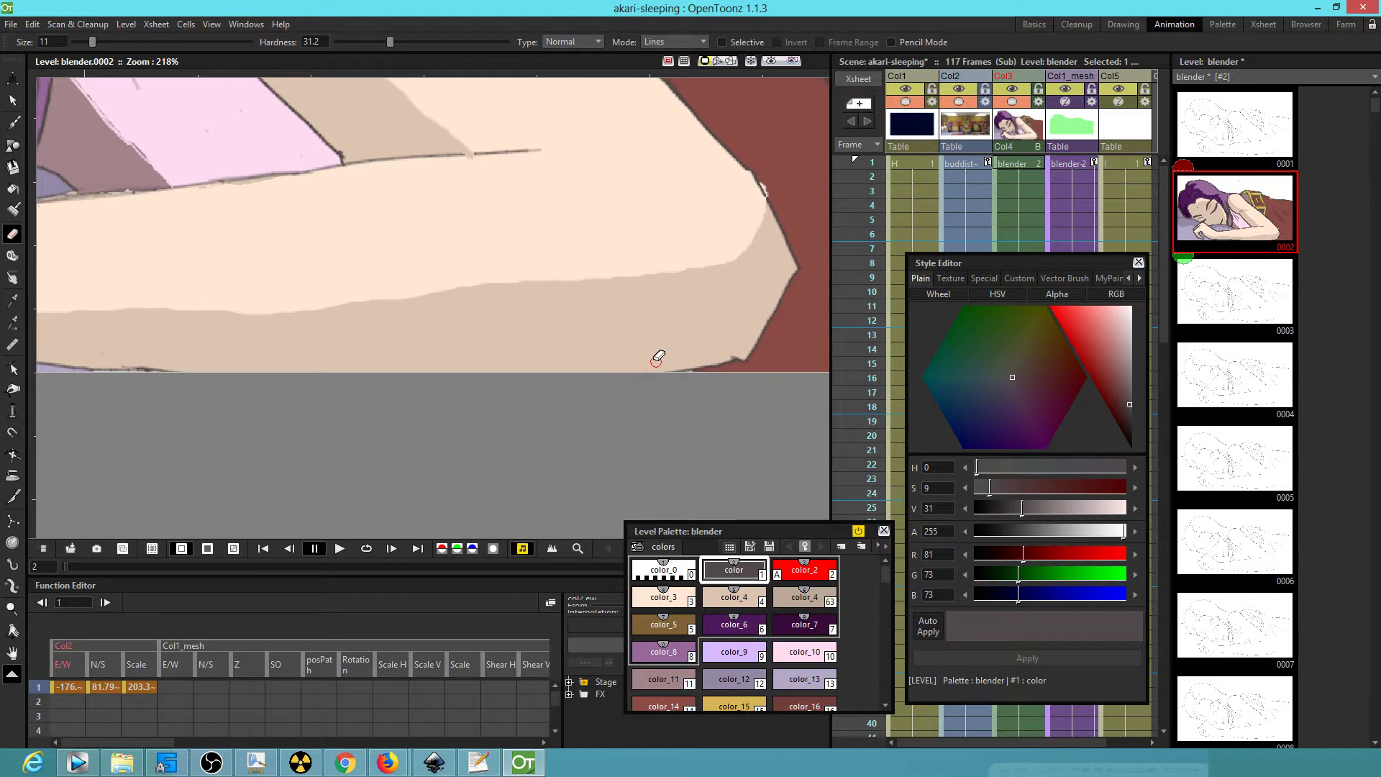
{"action": "scroll", "coordinate": [611, 347], "scroll_direction": "down", "scroll_amount": 5}
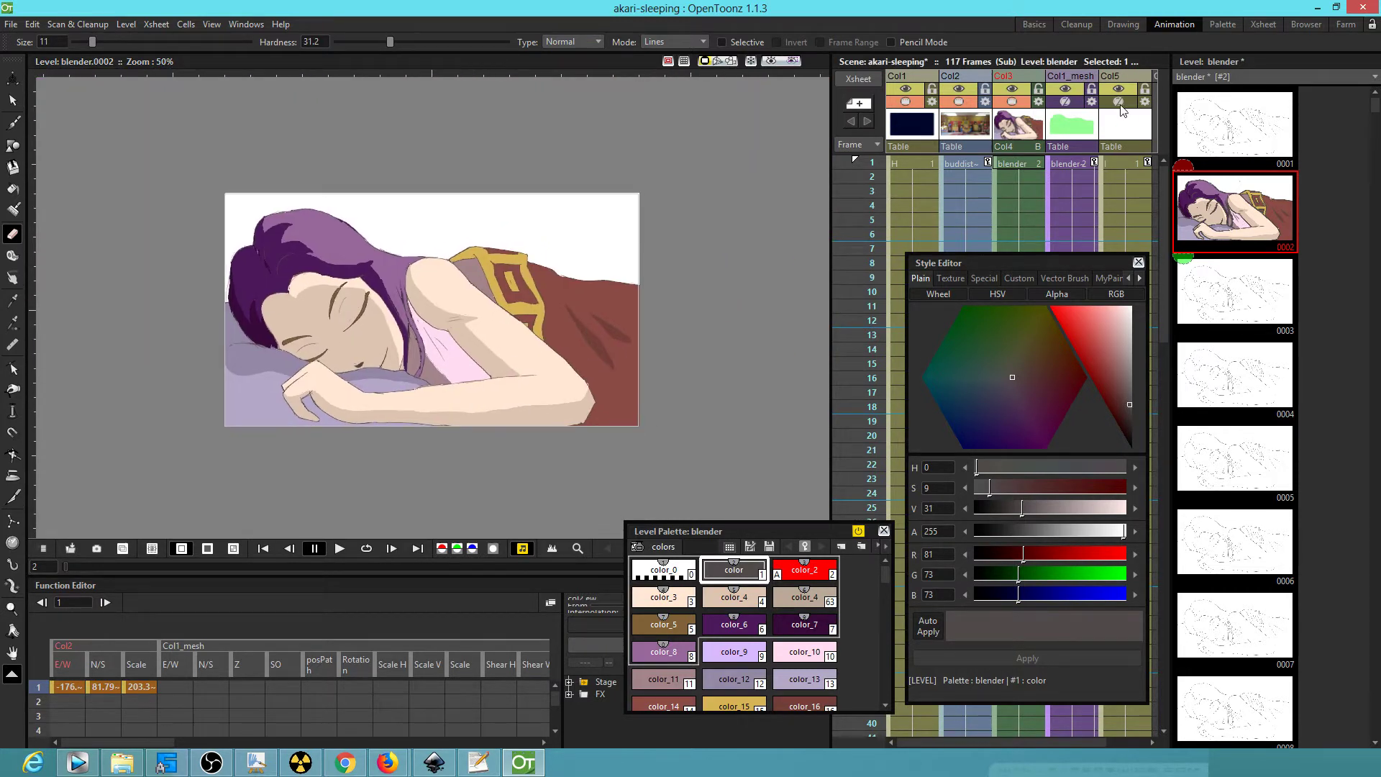
Step: Show the light-ray column Col5 again and rotate it to -11.7° at frame 1 with the Animate tool
{"action": "left_click", "coordinate": [1128, 167]}
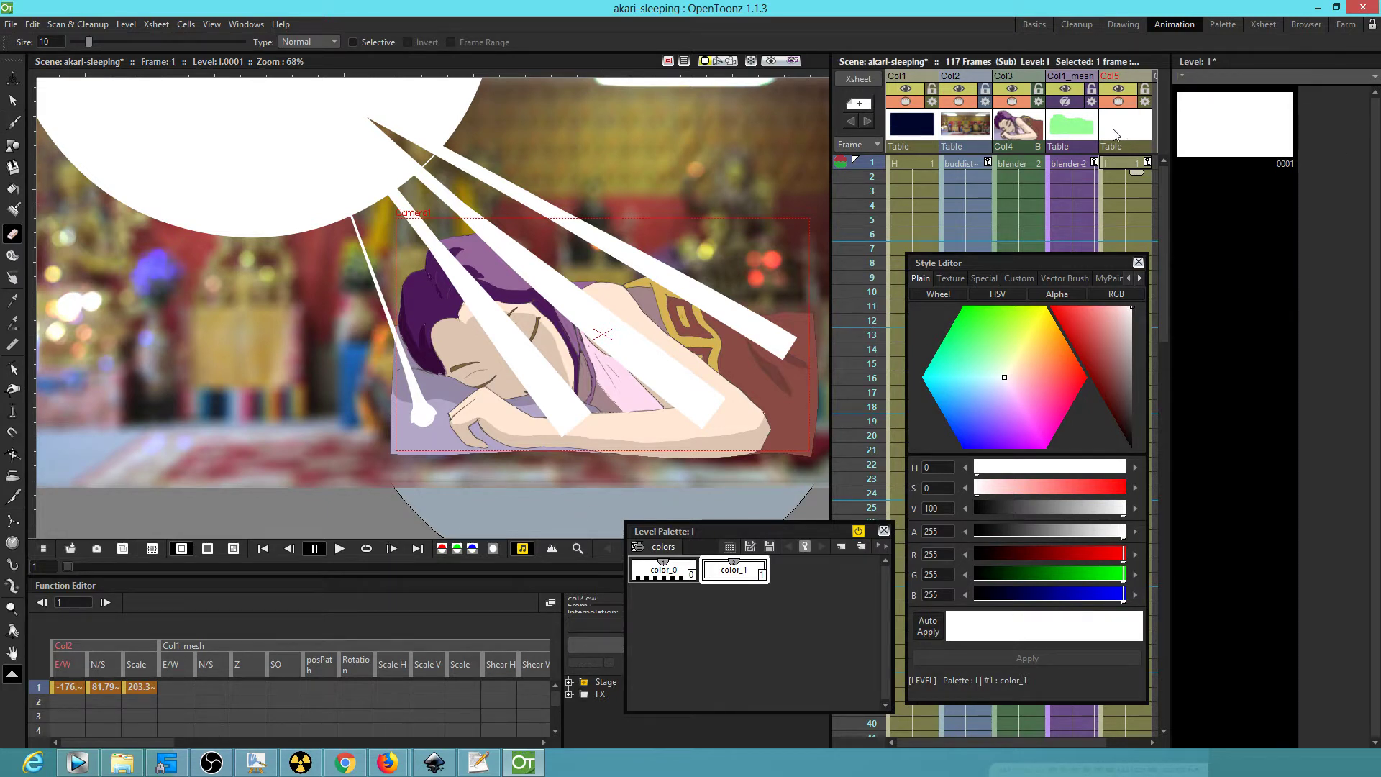
{"action": "left_click", "coordinate": [11, 81]}
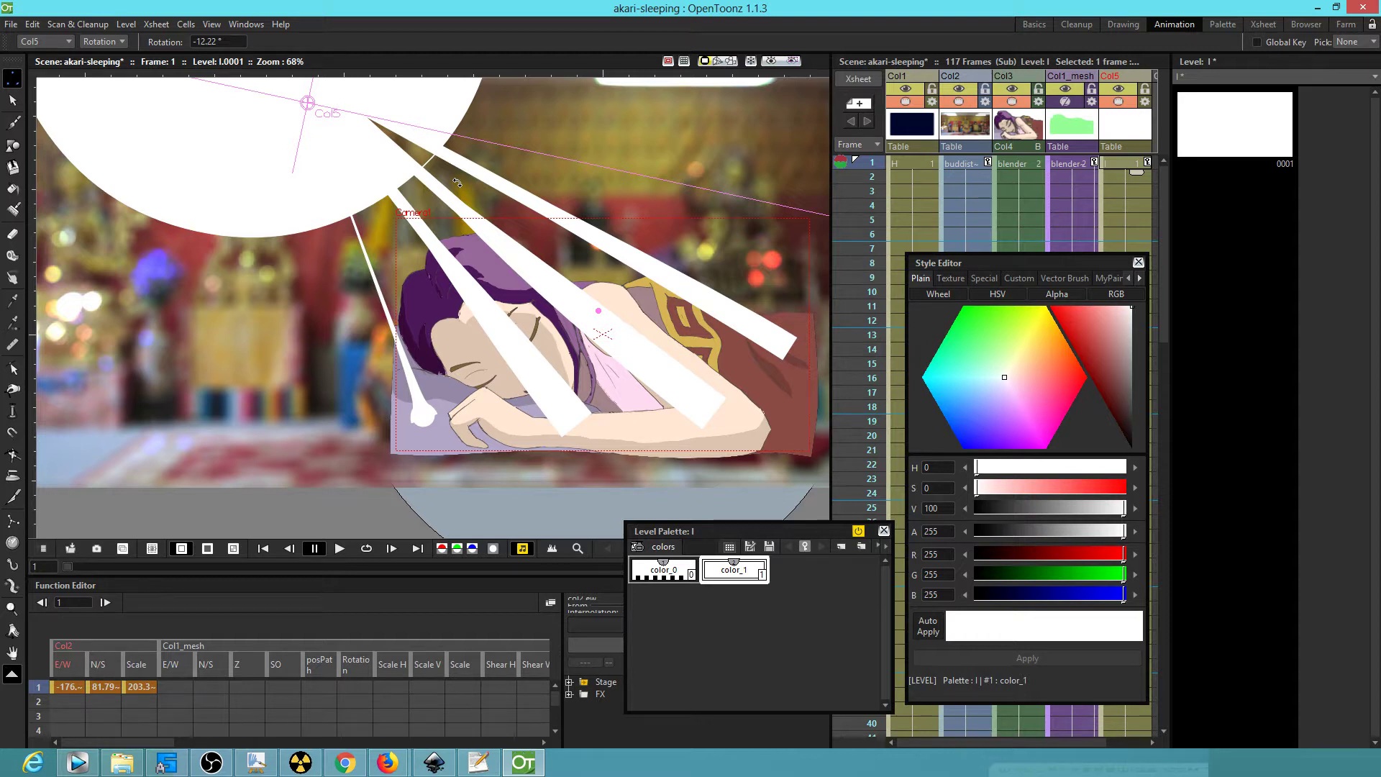
{"action": "mouse_move", "coordinate": [453, 182]}
{"action": "left_mouse_down"}
{"action": "mouse_move", "coordinate": [475, 170]}
{"action": "mouse_move", "coordinate": [465, 188]}
{"action": "left_mouse_up"}
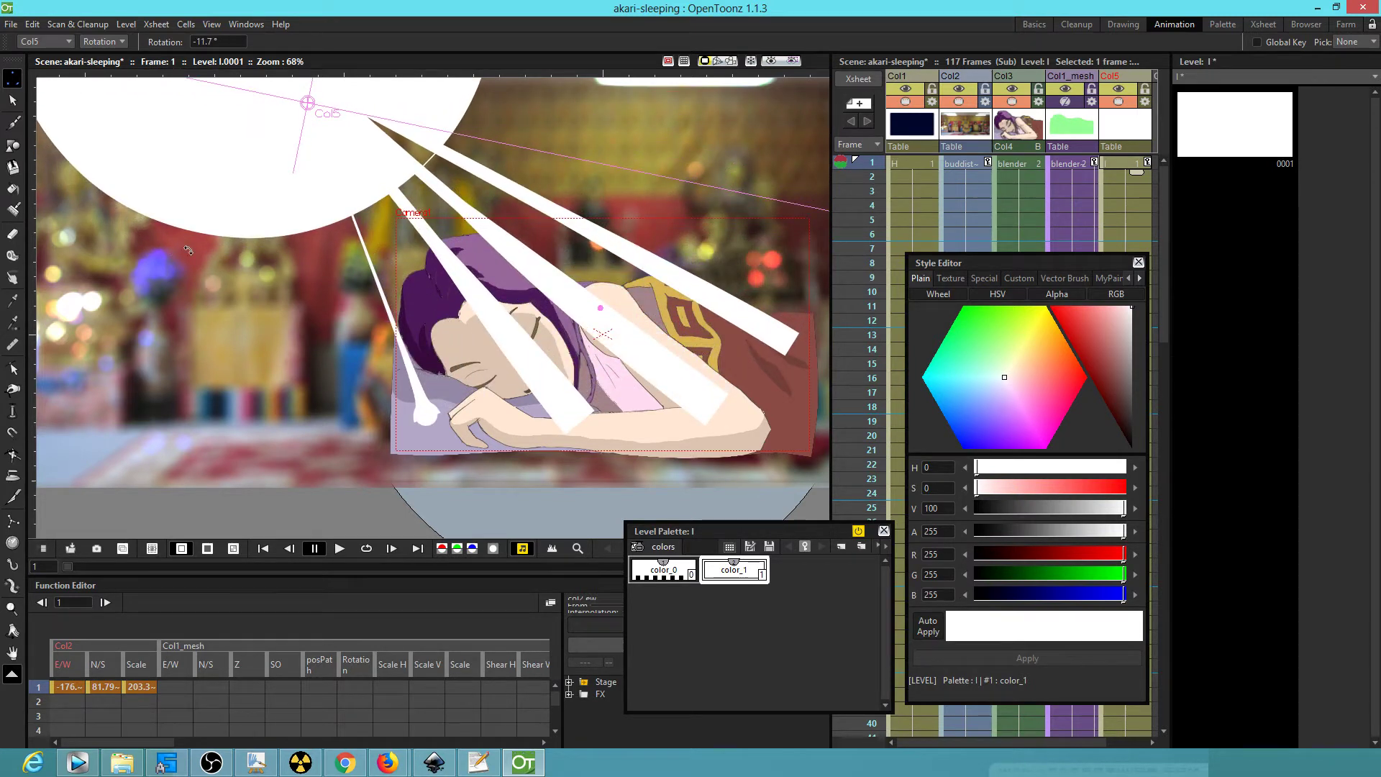
Step: Nudge the end control point of the wide ray crossing the shoulder and rotate Col5 to -10.97°
{"action": "key", "text": "s"}
{"action": "left_click", "coordinate": [711, 414]}
{"action": "mouse_move", "coordinate": [728, 423]}
{"action": "left_mouse_down"}
{"action": "mouse_move", "coordinate": [837, 491]}
{"action": "mouse_move", "coordinate": [806, 460]}
{"action": "mouse_move", "coordinate": [781, 345]}
{"action": "mouse_move", "coordinate": [722, 423]}
{"action": "left_mouse_up"}
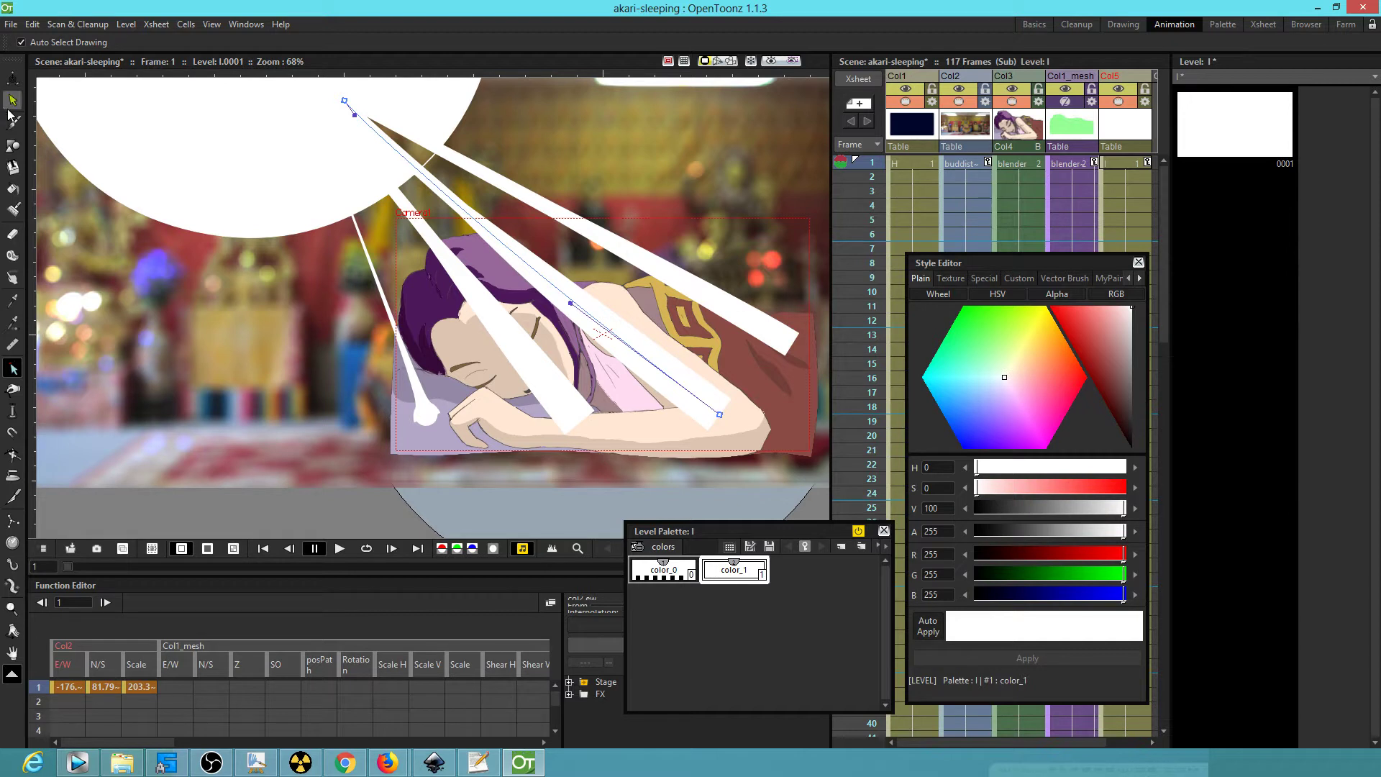
{"action": "left_click", "coordinate": [13, 78]}
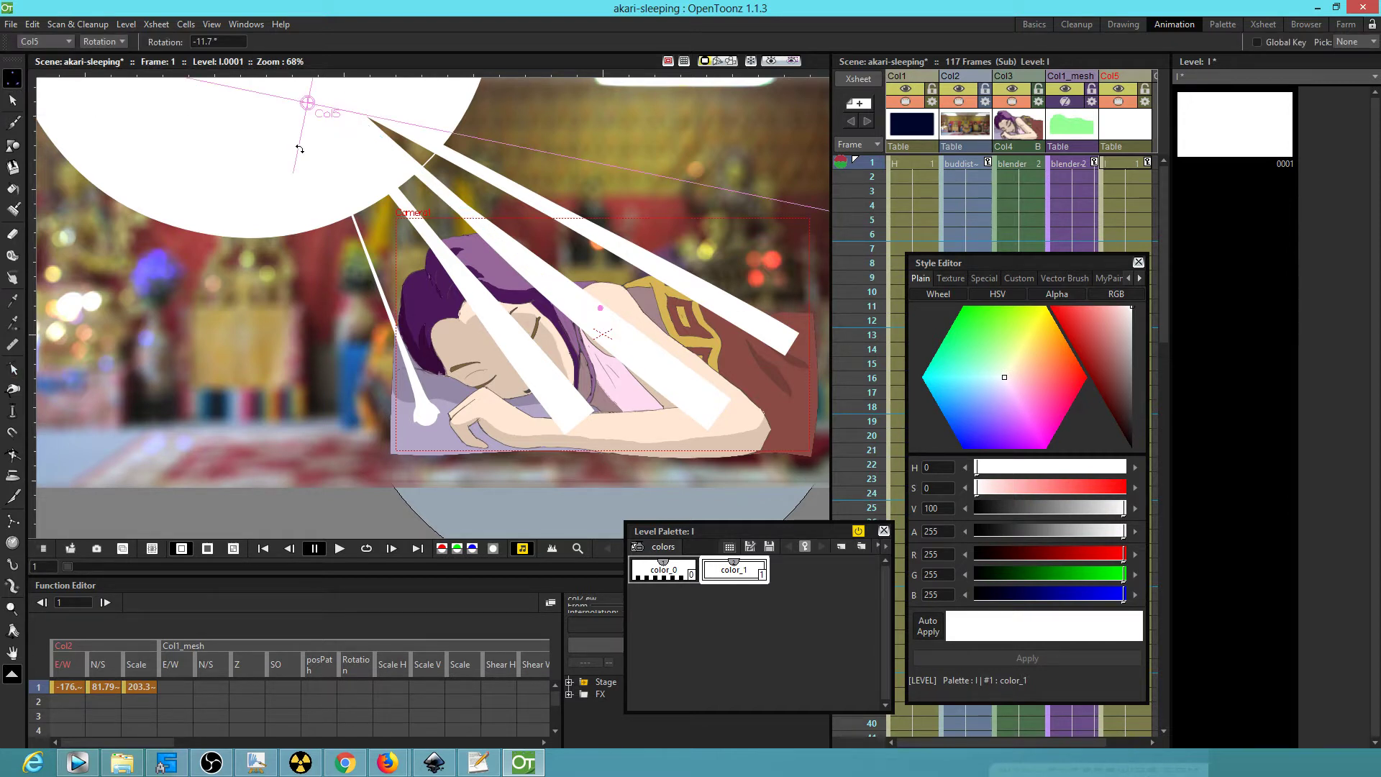
{"action": "left_click_drag", "start_coordinate": [299, 169], "coordinate": [296, 211]}
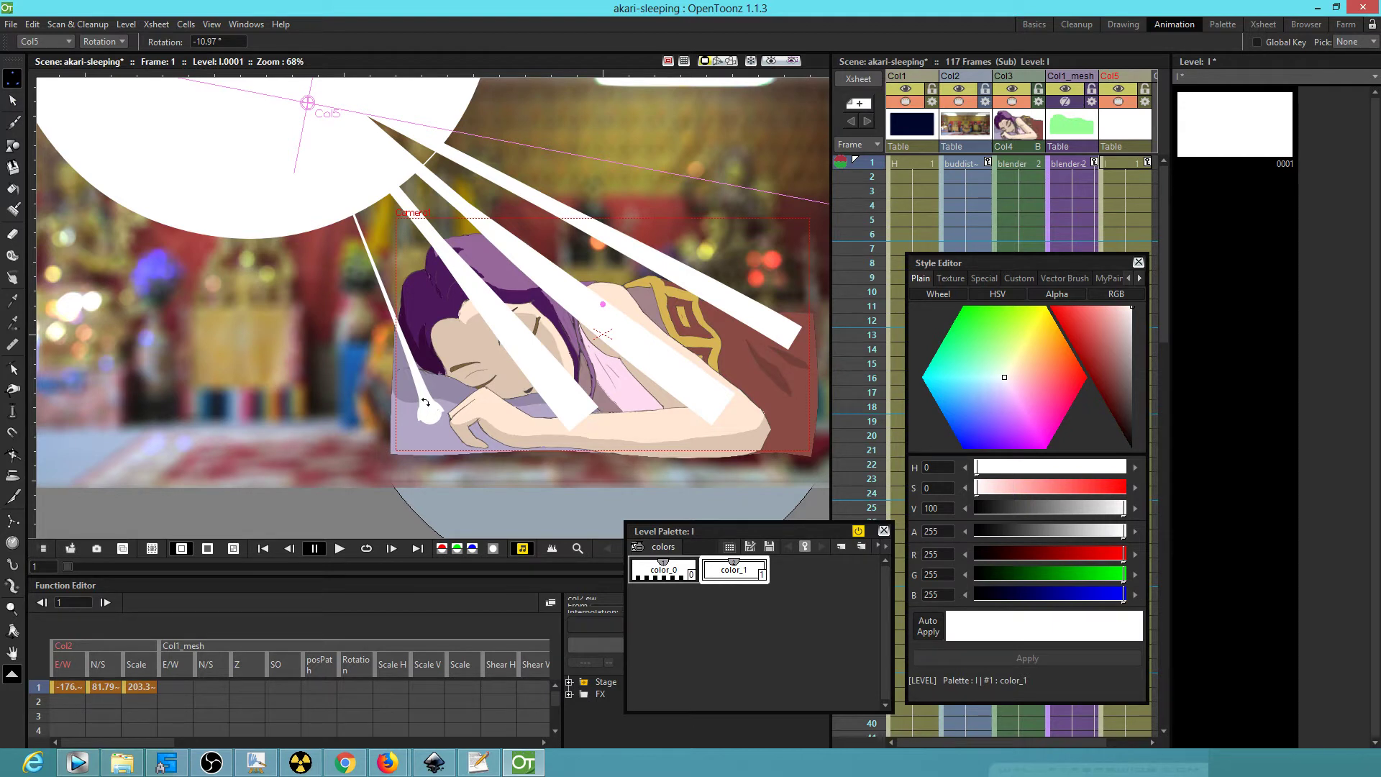
Step: Adjust the thickness of the narrow ray ending on the pillow with the Pump tool at size 100, checking the preview
{"action": "key", "text": "s"}
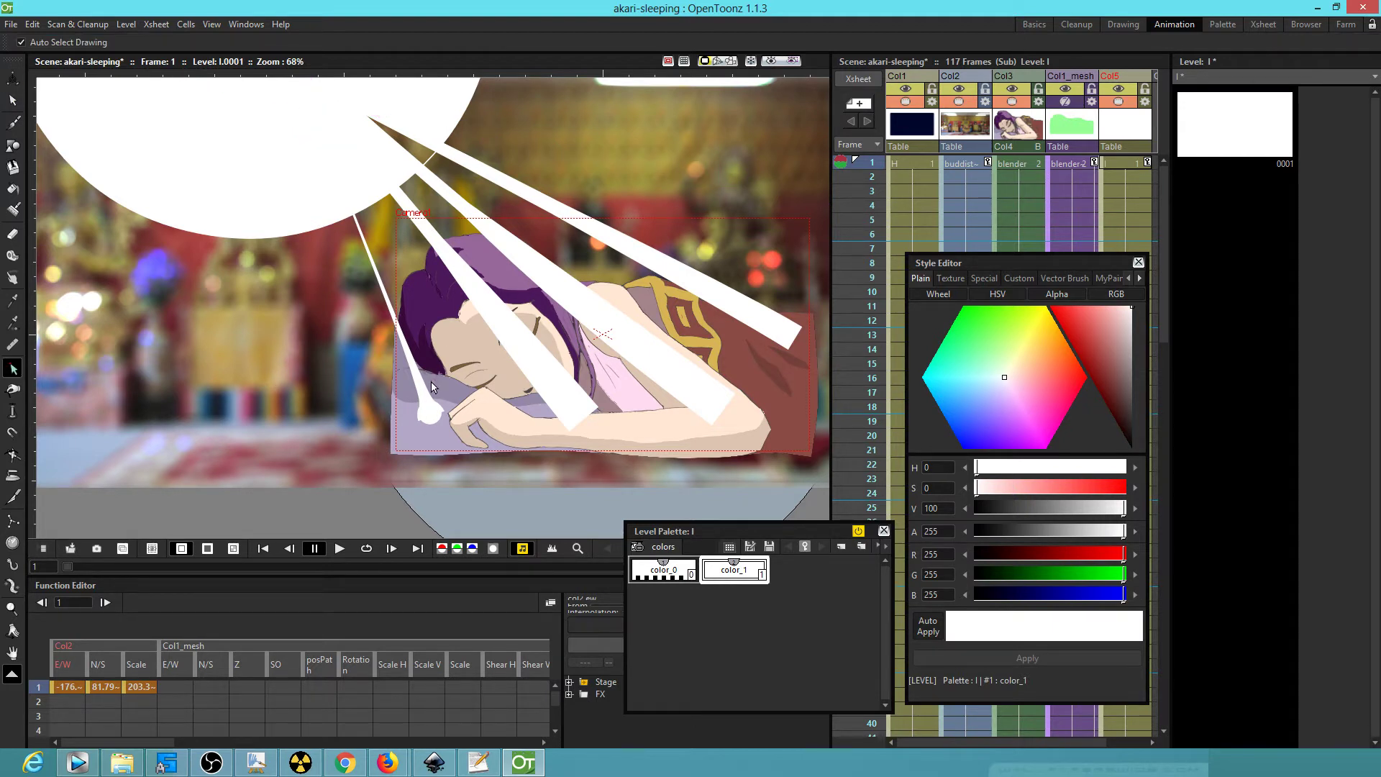
{"action": "left_click", "coordinate": [427, 412]}
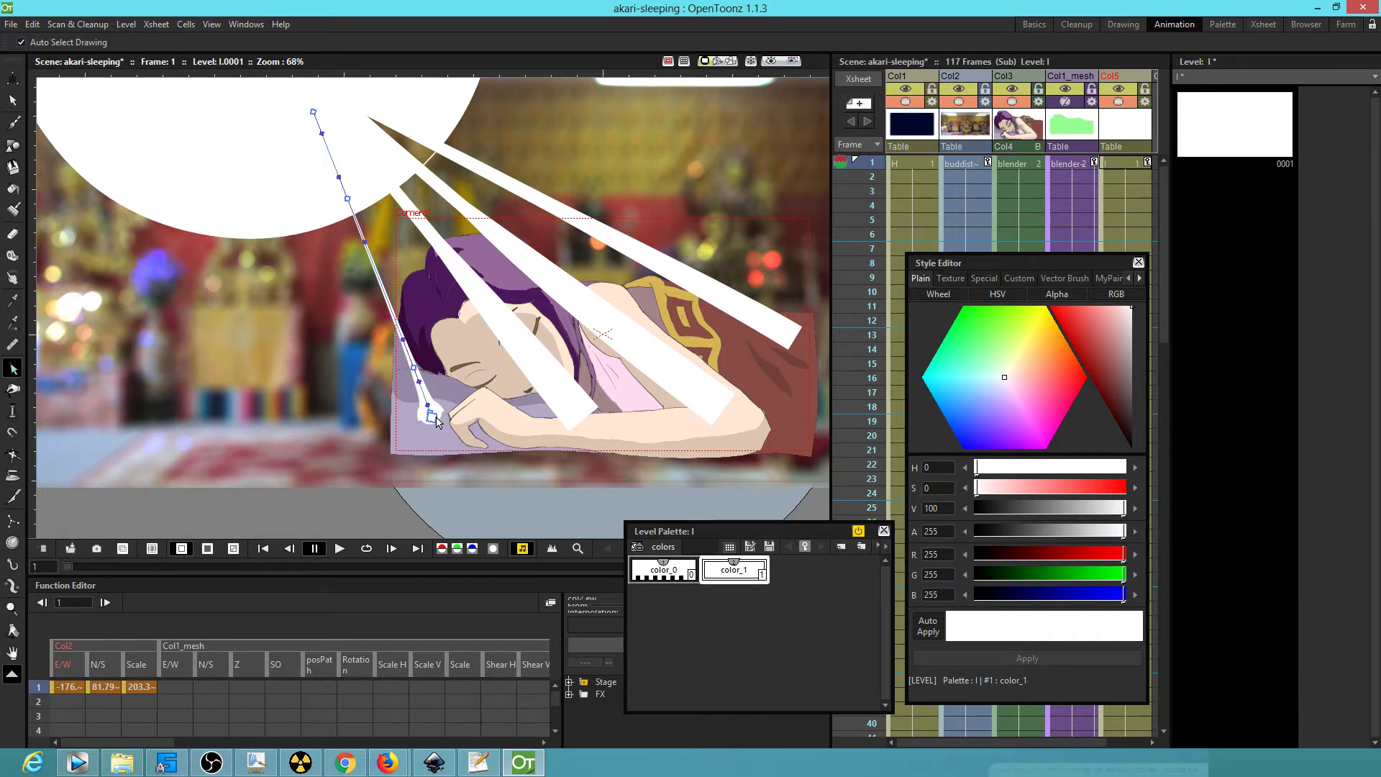
{"action": "left_click", "coordinate": [13, 412]}
{"action": "left_click_drag", "start_coordinate": [432, 420], "coordinate": [453, 423]}
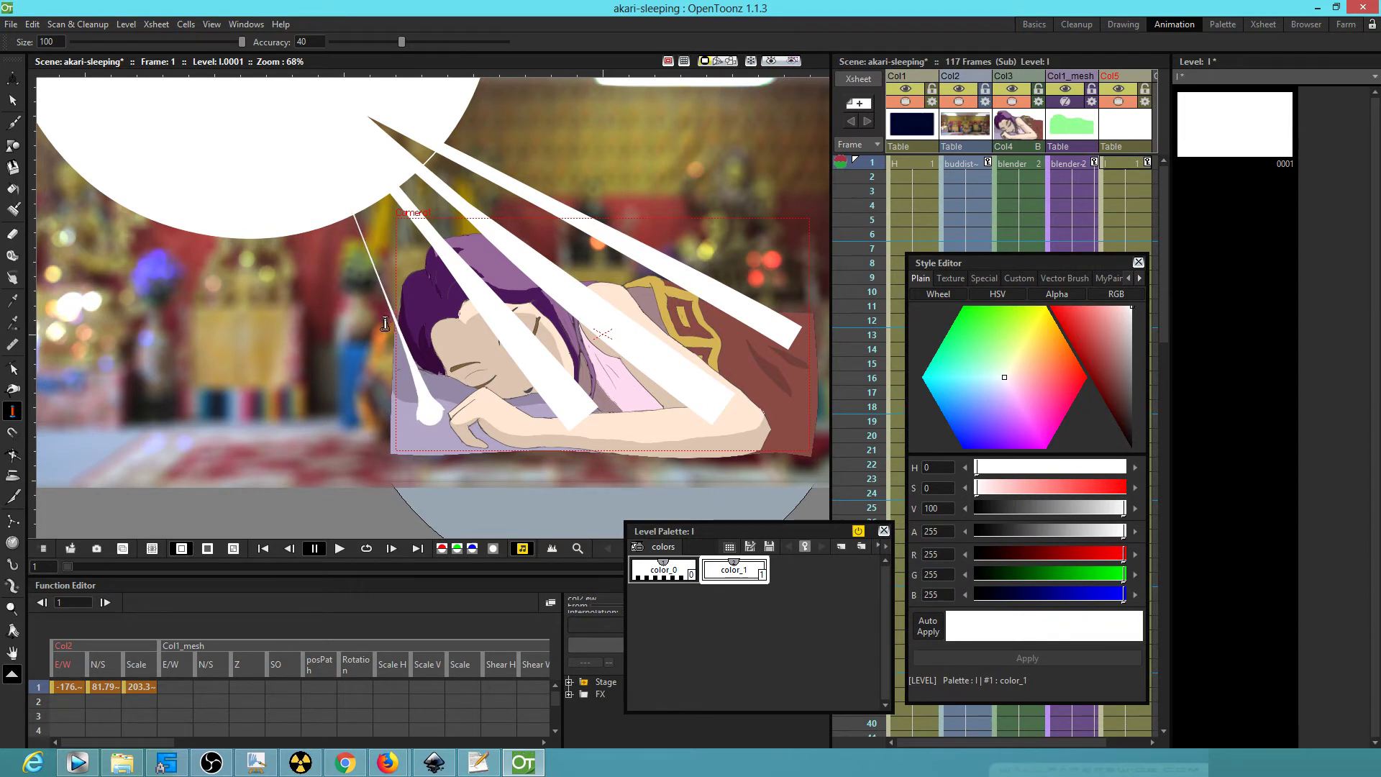
{"action": "mouse_move", "coordinate": [418, 381]}
{"action": "left_mouse_down"}
{"action": "mouse_move", "coordinate": [436, 376]}
{"action": "mouse_move", "coordinate": [450, 422]}
{"action": "left_mouse_up"}
{"action": "left_click", "coordinate": [770, 61]}
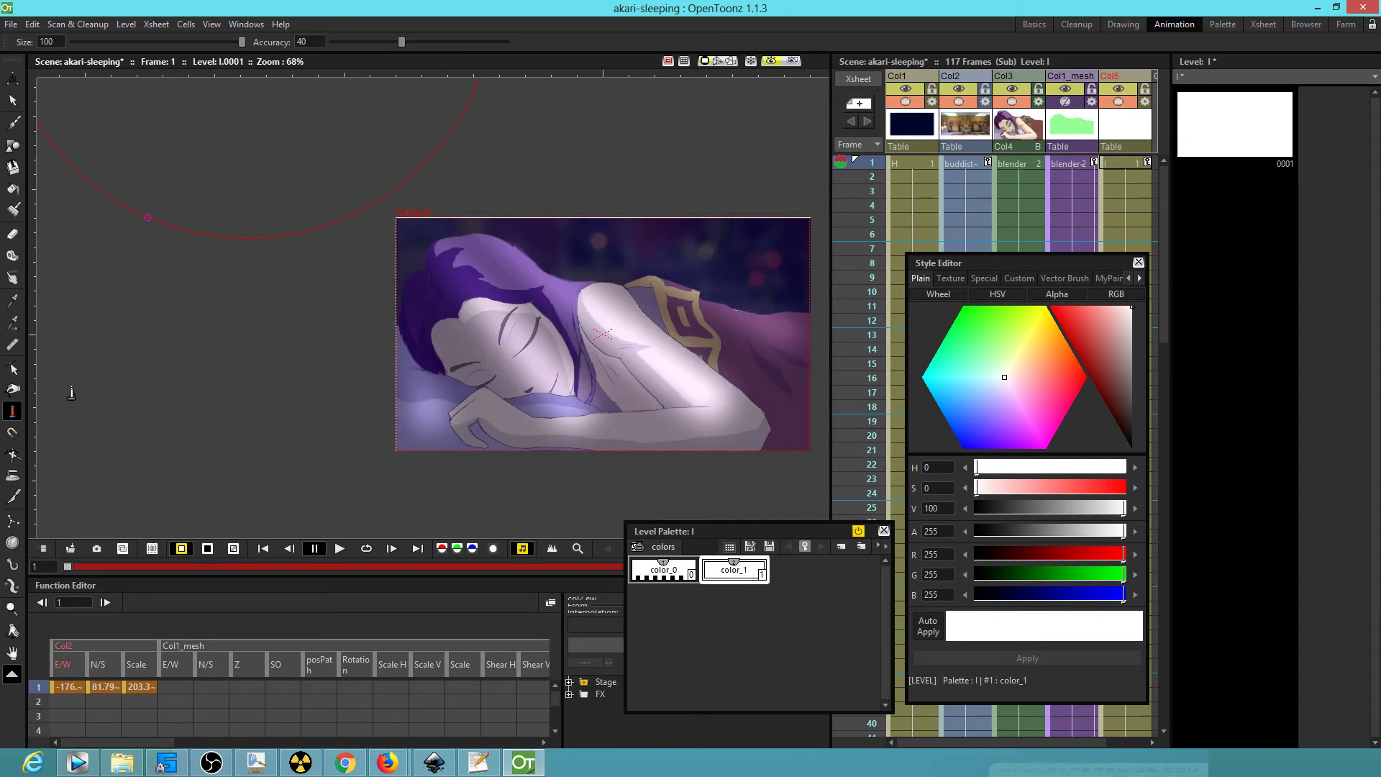
{"action": "left_click_drag", "start_coordinate": [420, 426], "coordinate": [422, 430]}
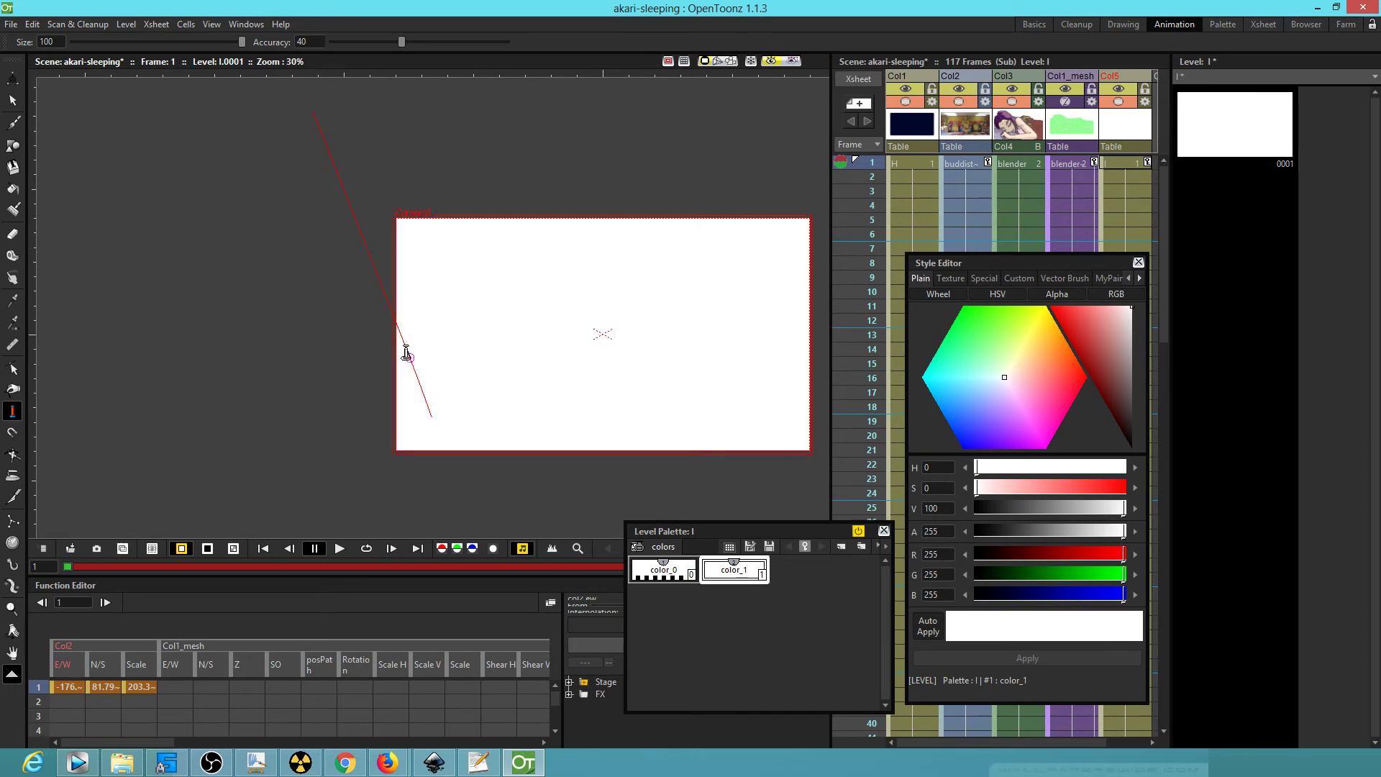